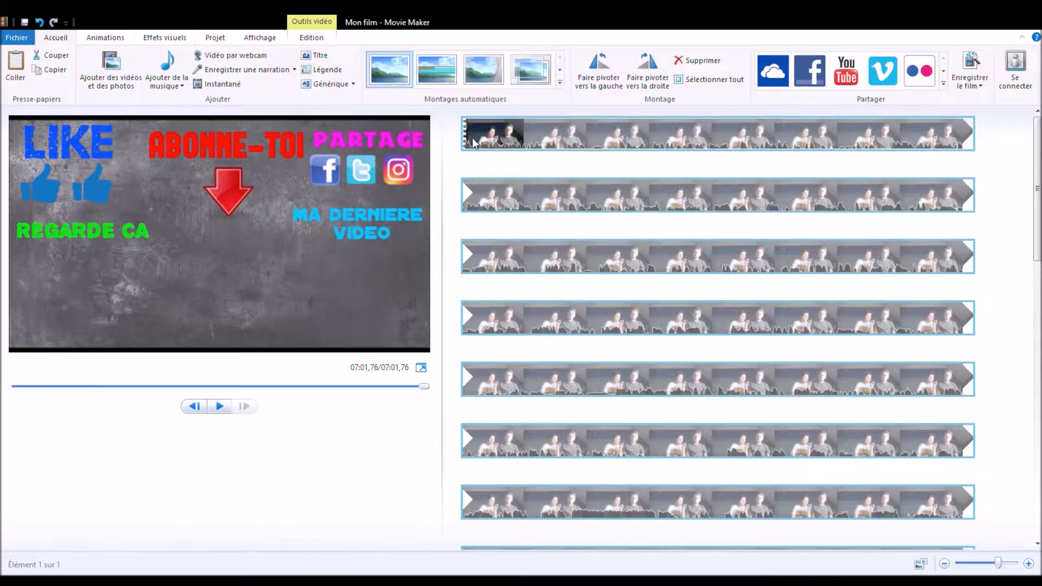
# Step: Split the full video clip at about 00:23,97
pyautogui.click(472, 137)
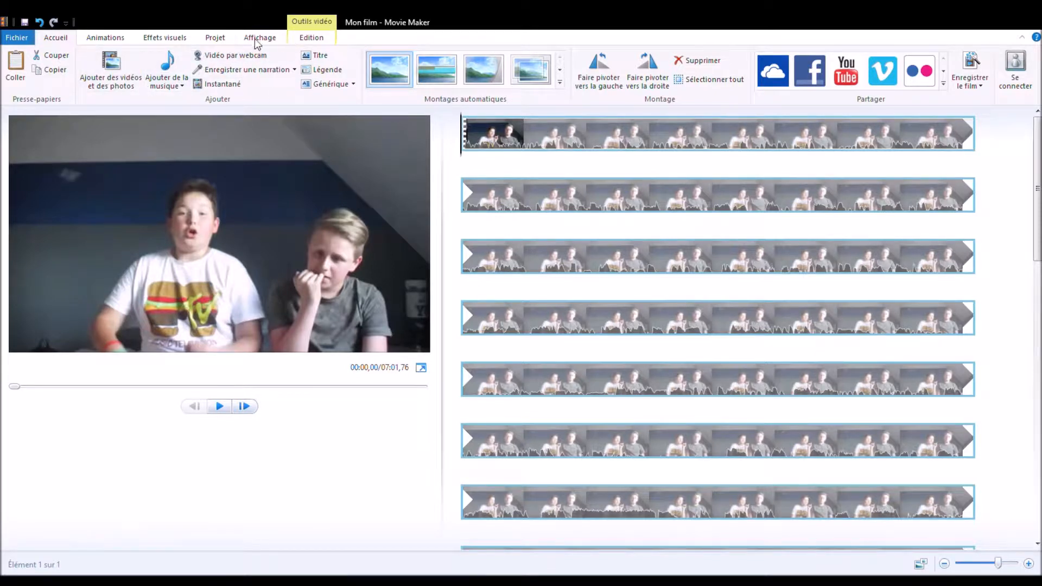
pyautogui.click(314, 39)
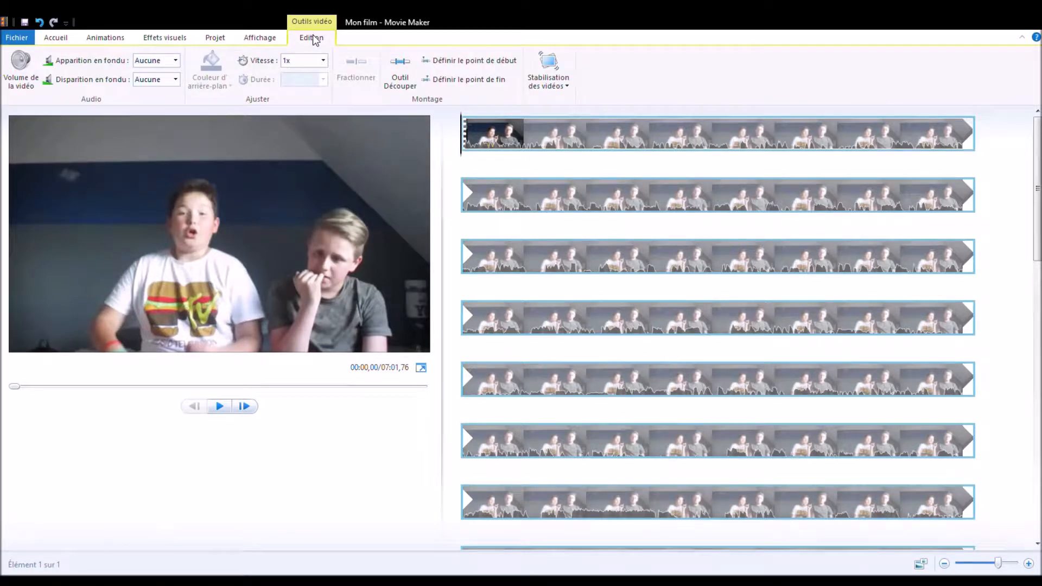
pyautogui.moveTo(468, 156); pyautogui.dragTo(587, 163)
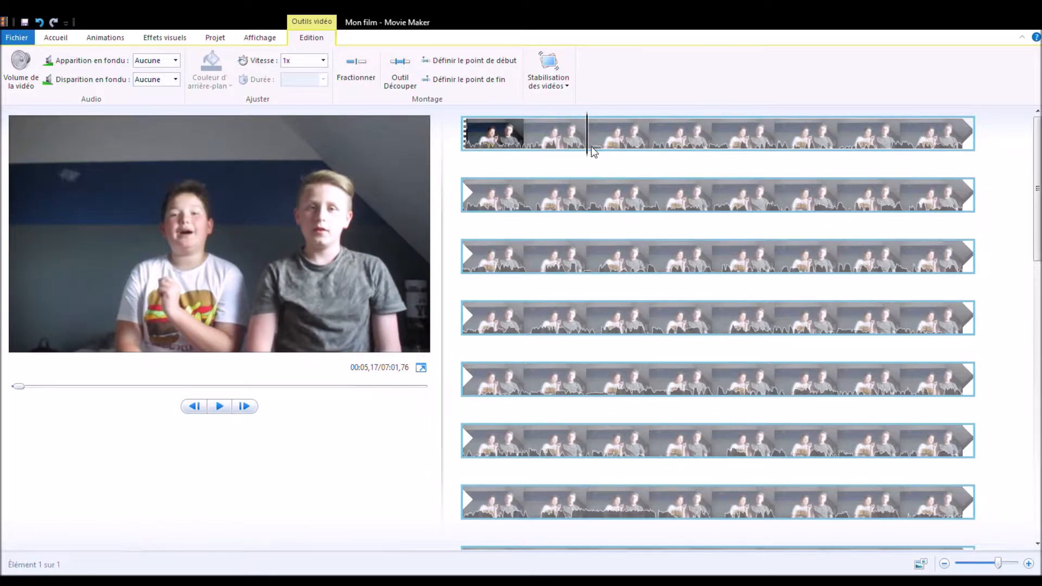
pyautogui.click(550, 232)
pyautogui.click(545, 231)
pyautogui.click(543, 228)
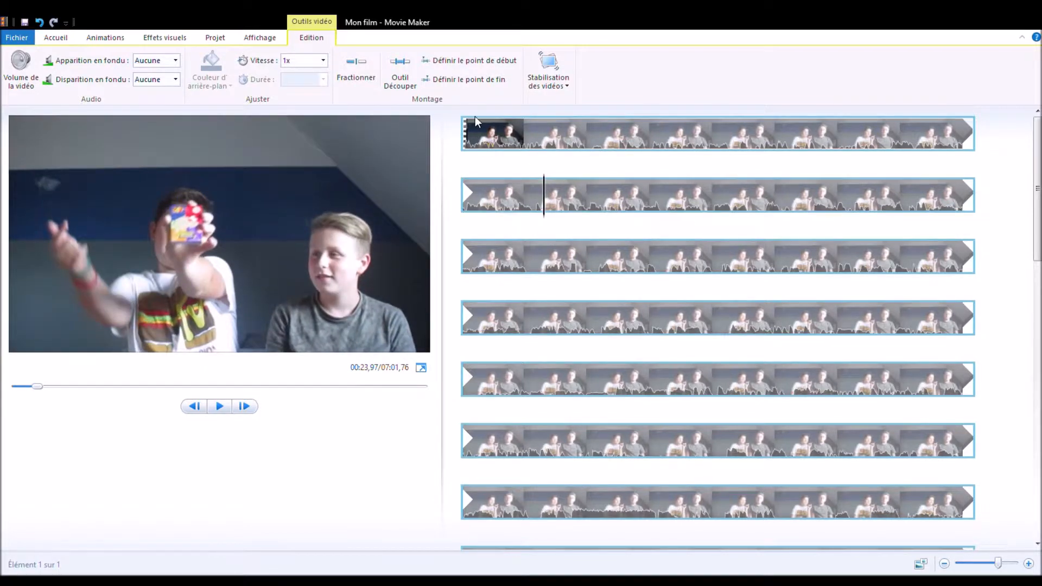
pyautogui.click(355, 67)
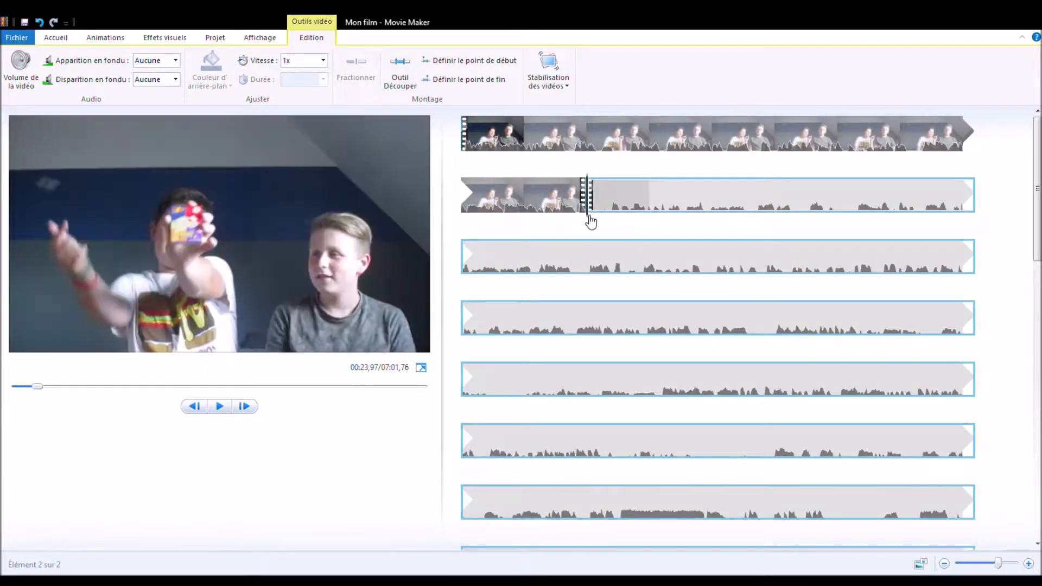
# Step: Cut out the short section from the first split to about 00:24,90, and play back the join
pyautogui.click(613, 226)
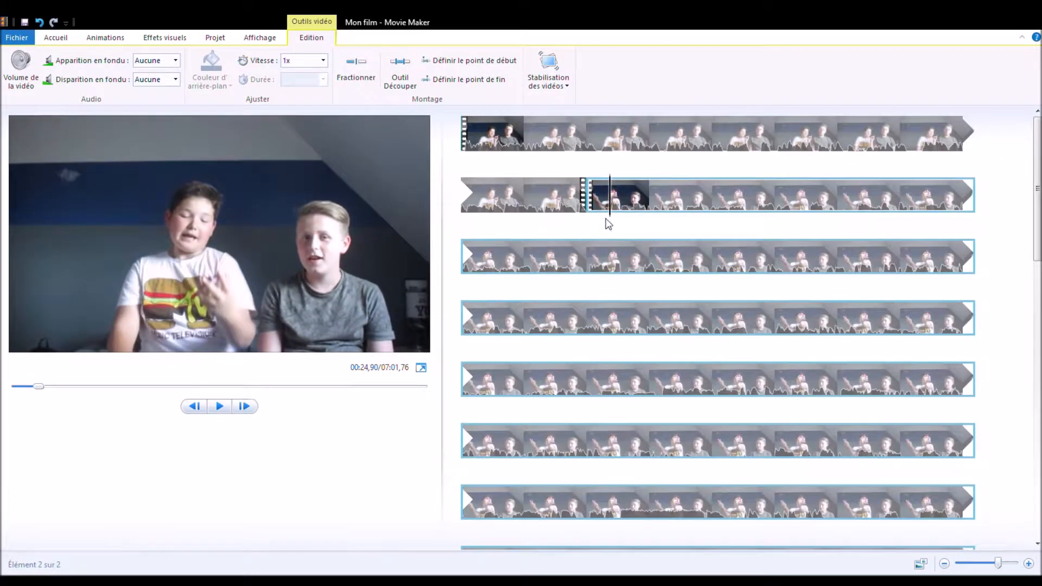
pyautogui.click(363, 83)
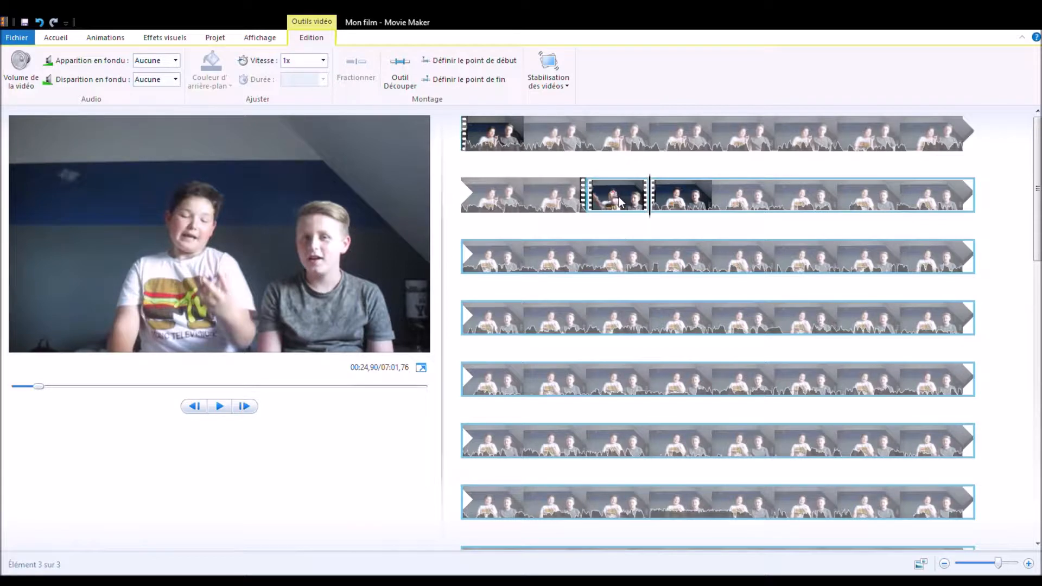
pyautogui.click(620, 202)
pyautogui.press('Delete')
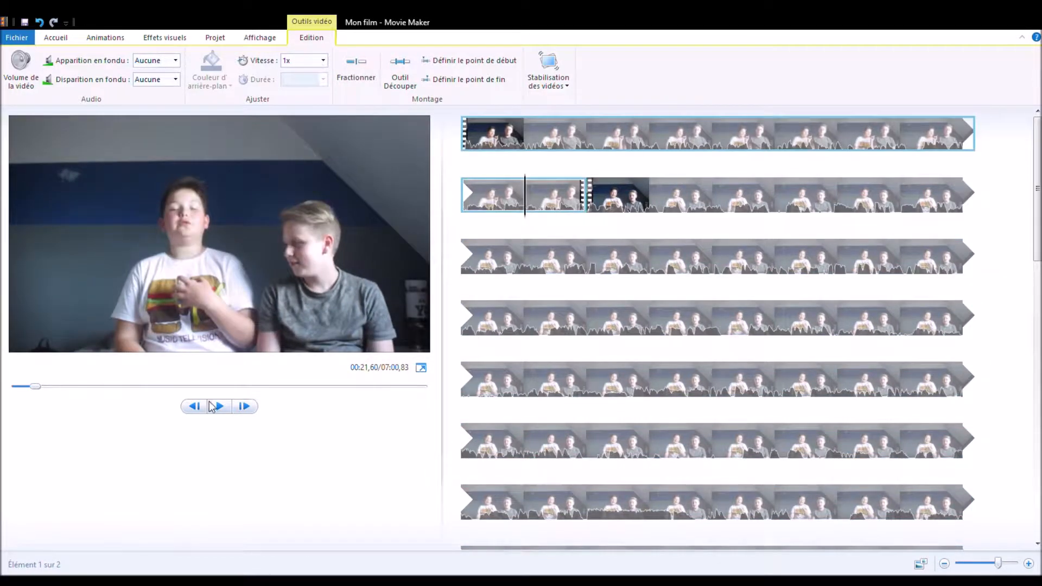
pyautogui.click(222, 408)
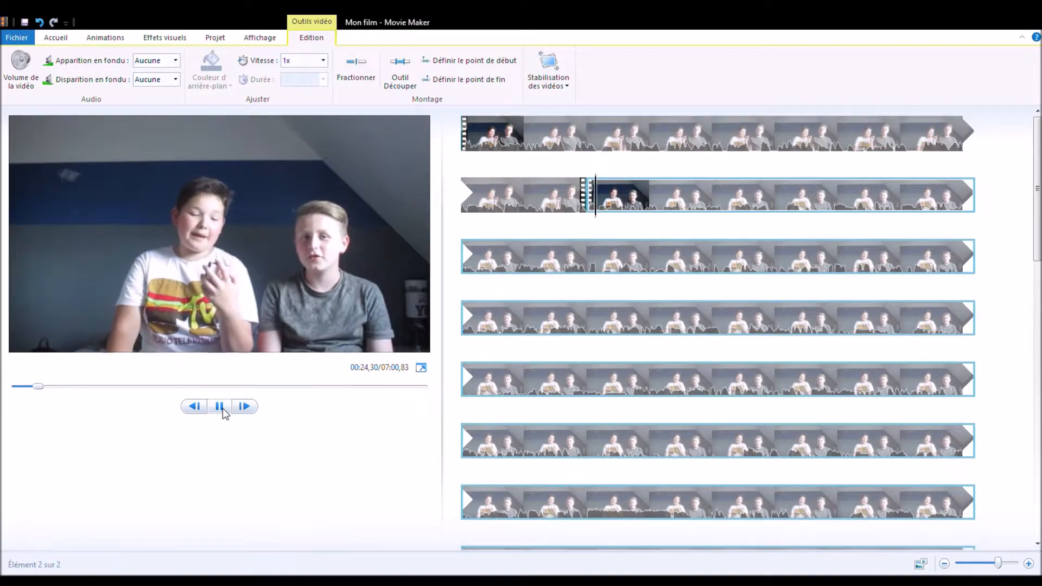
pyautogui.click(223, 408)
# Step: Split the second clip at about 01:10,70 and 01:11,77, and delete the short piece between those splits
pyautogui.click(720, 317)
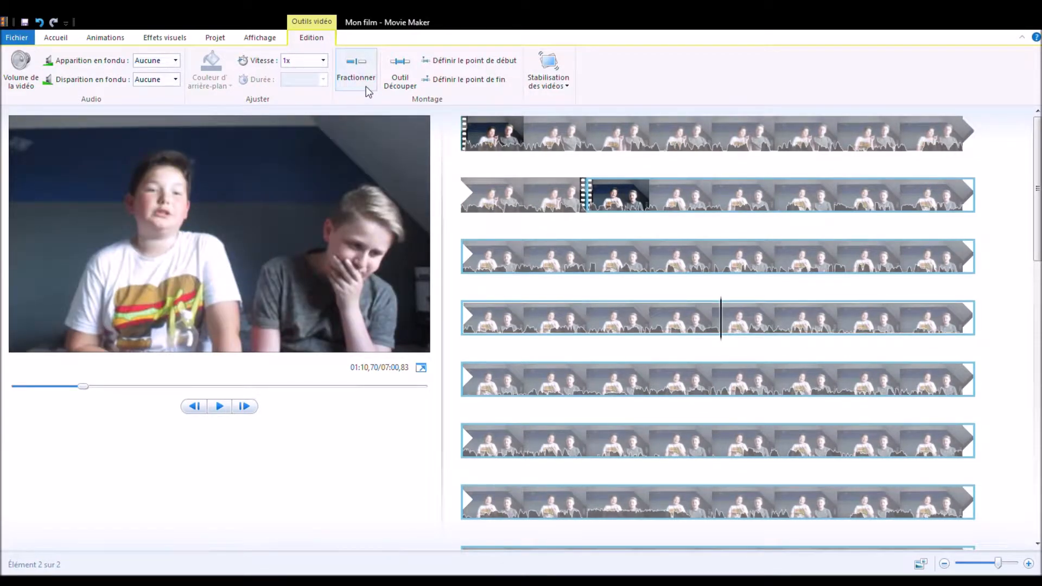
pyautogui.click(359, 77)
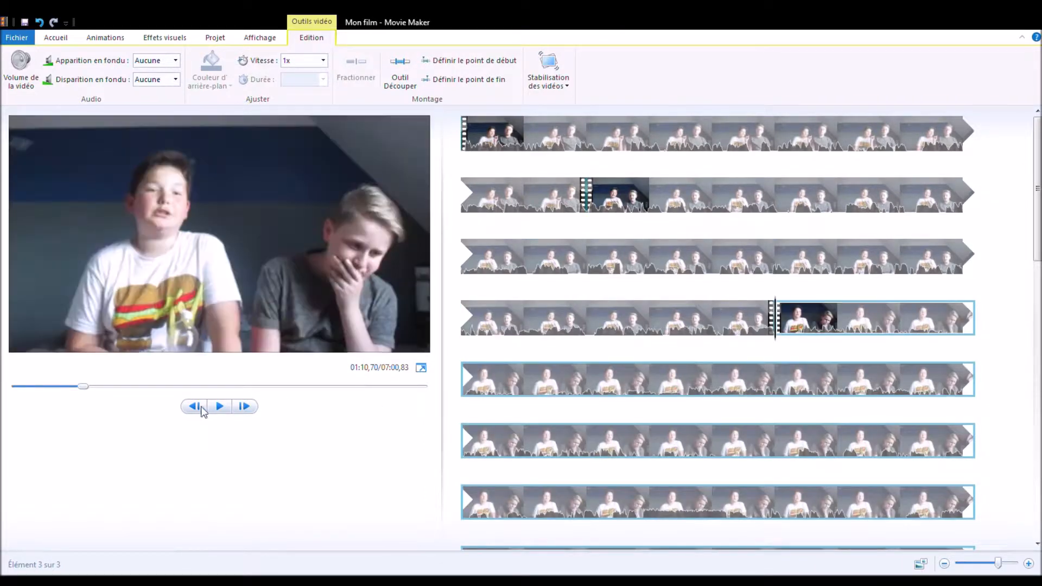
pyautogui.click(219, 407)
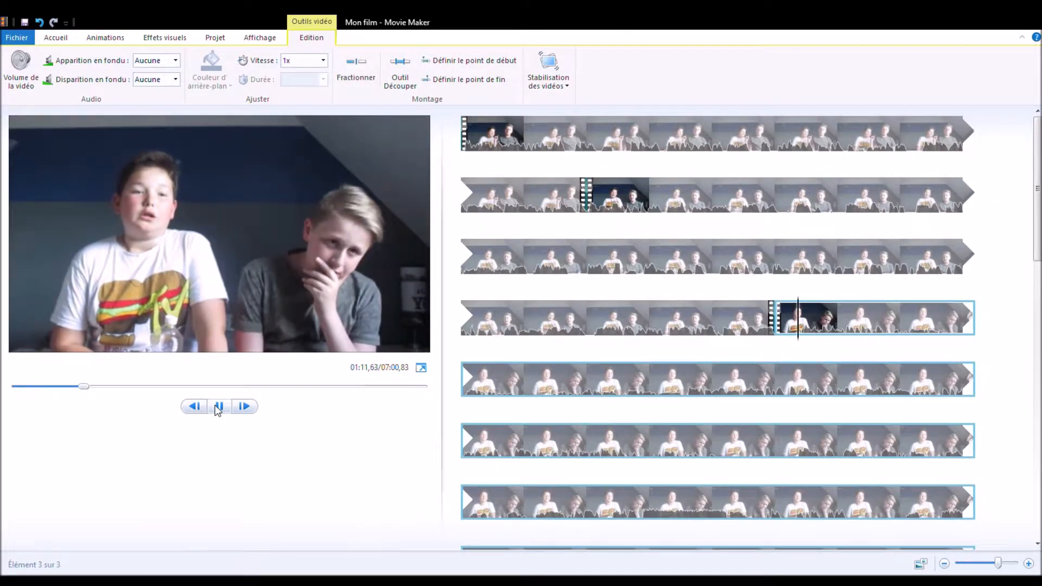
pyautogui.click(218, 407)
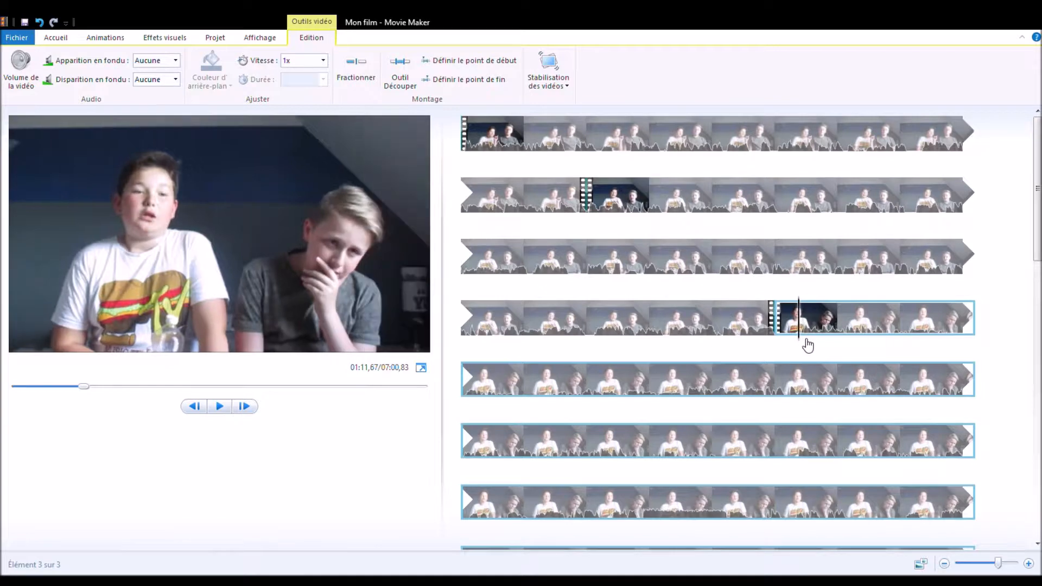
pyautogui.click(807, 344)
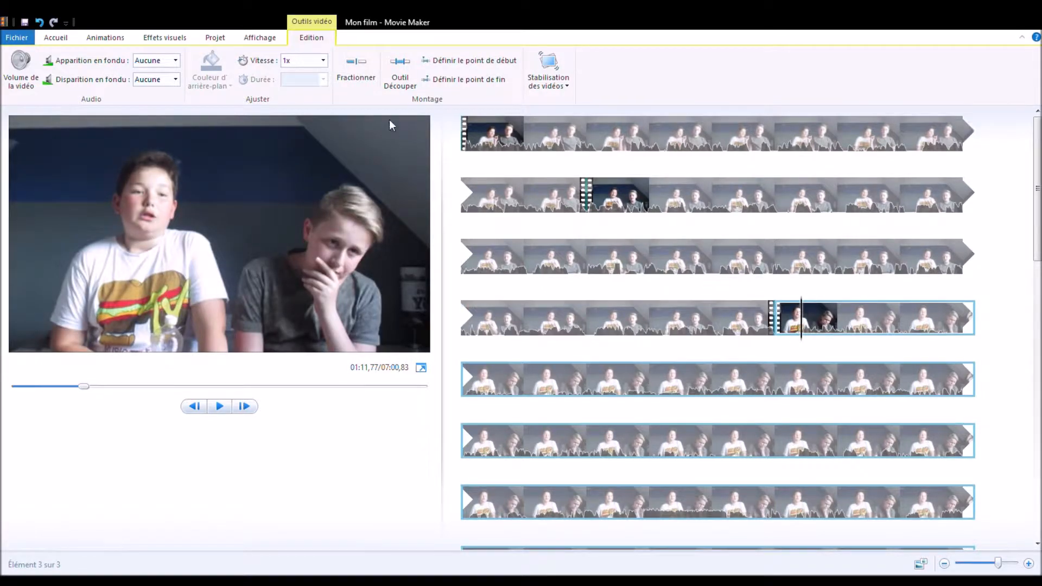
pyautogui.click(355, 67)
pyautogui.click(815, 317)
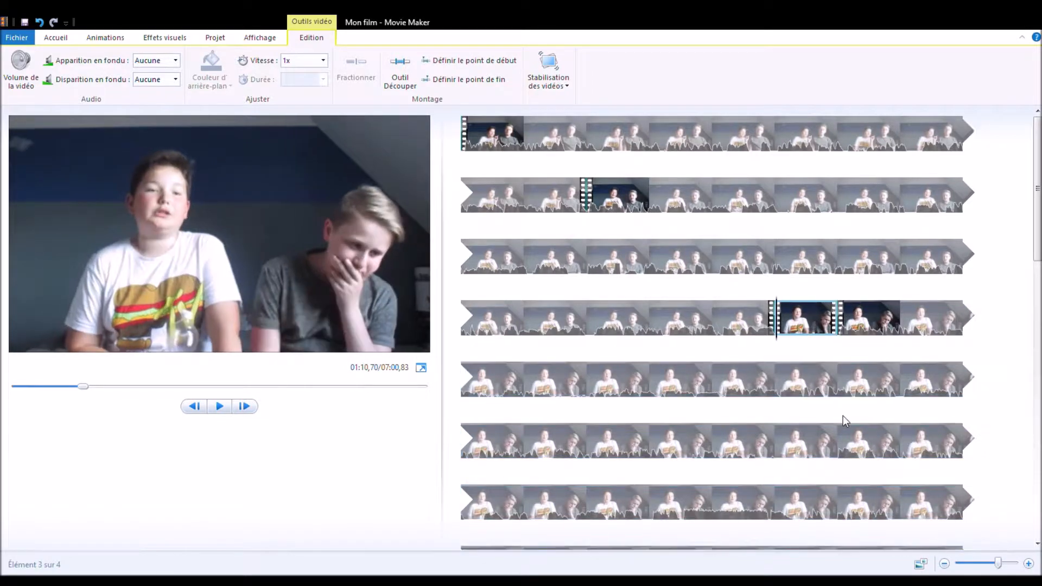
pyautogui.press('Delete')
# Step: Play back the film across the join between the second and third clips
pyautogui.click(713, 325)
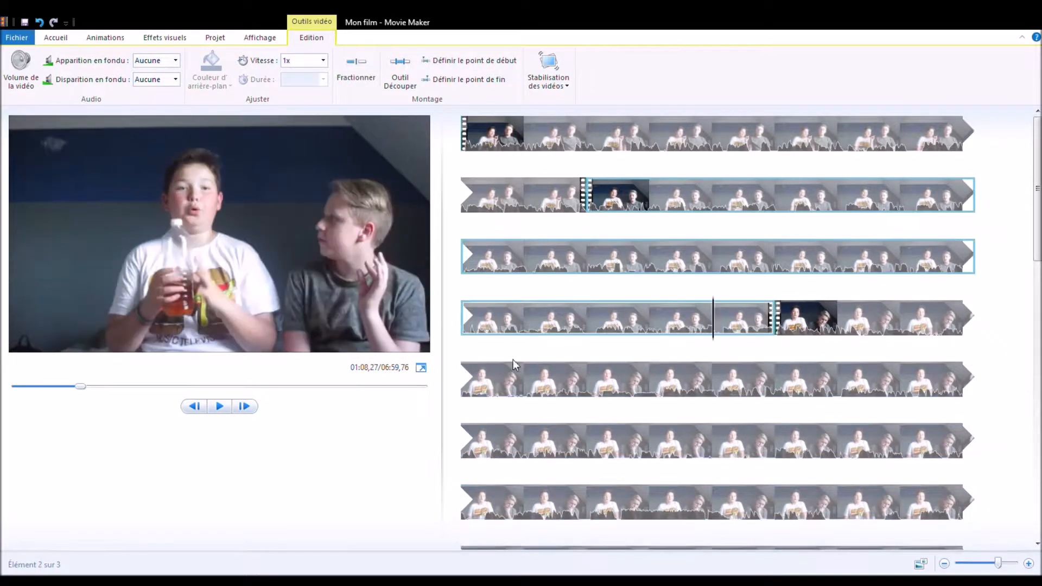
pyautogui.click(221, 407)
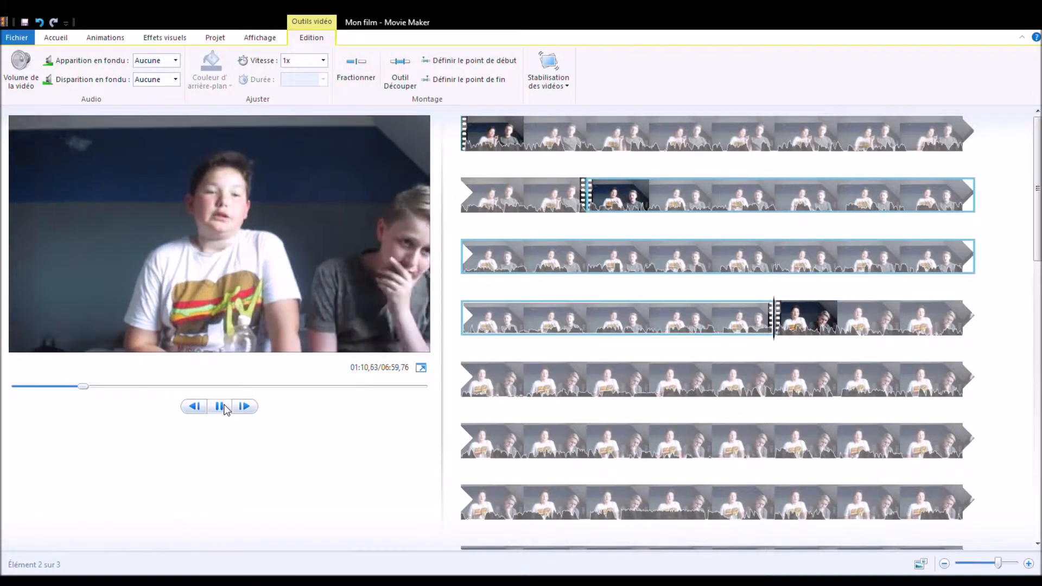
pyautogui.click(220, 407)
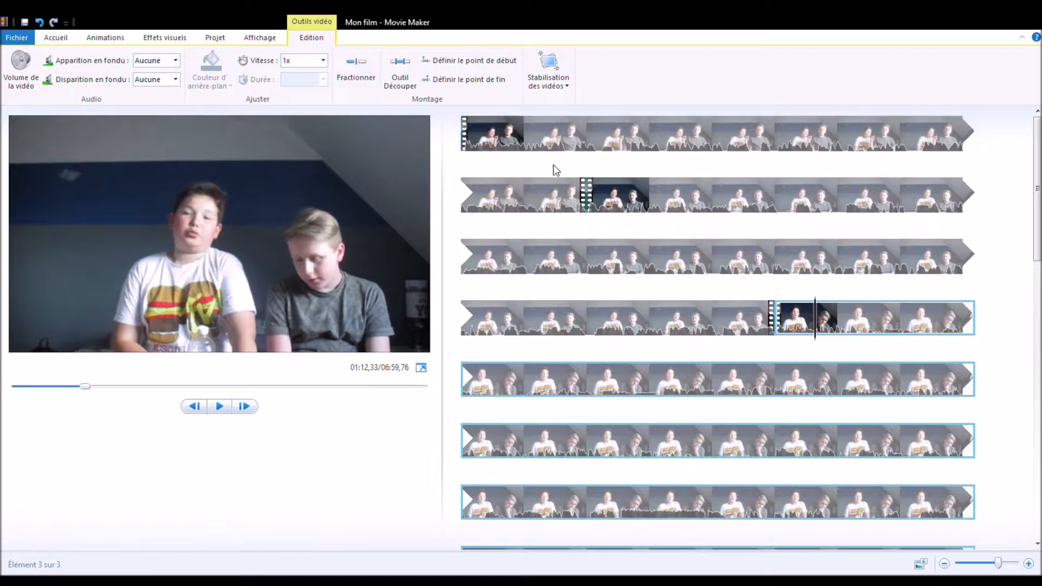
# Step: Add a page-curl transition at the start of the second clip
pyautogui.click(524, 196)
pyautogui.moveTo(527, 212); pyautogui.dragTo(574, 216)
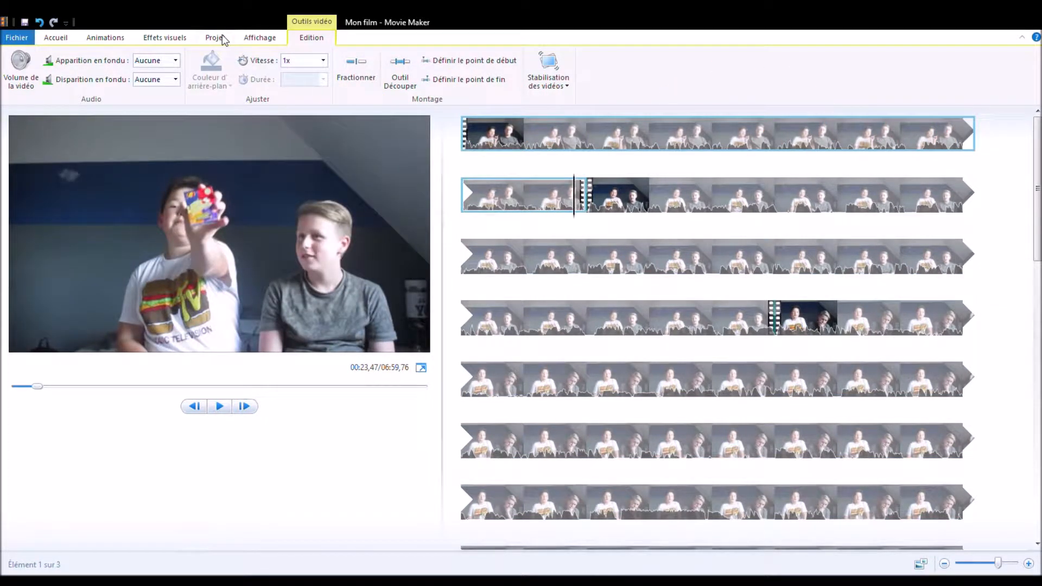
pyautogui.click(104, 38)
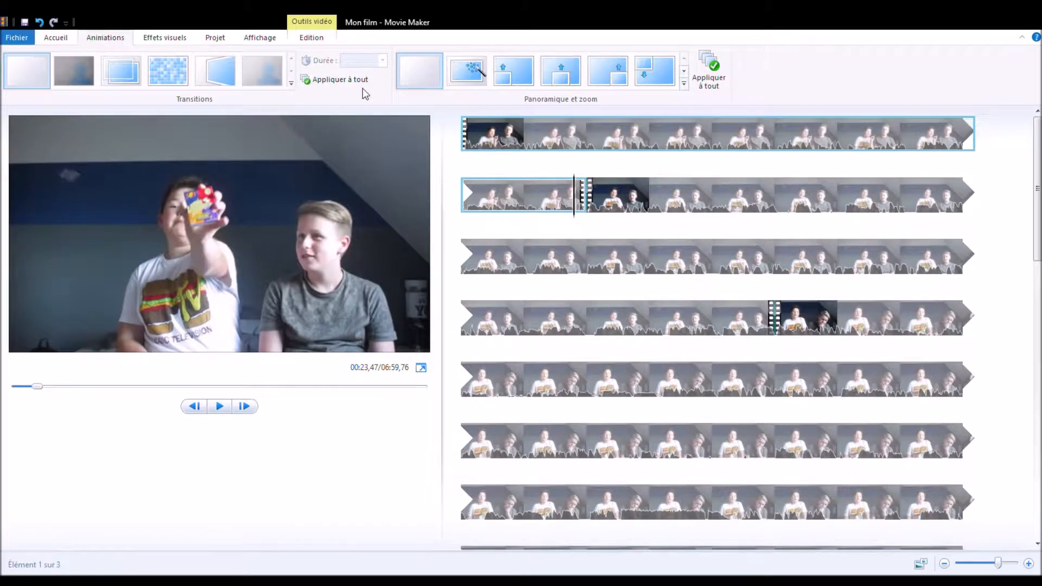
pyautogui.moveTo(573, 204); pyautogui.dragTo(590, 205)
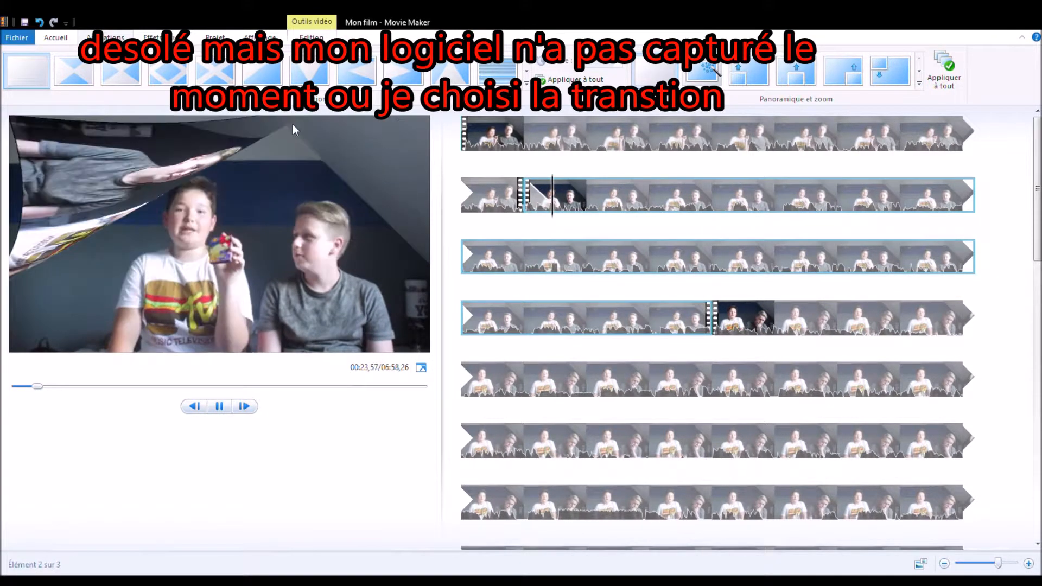
# Step: Play back the page-curl transition between the first and second clips from about 00:20,00
pyautogui.click(462, 194)
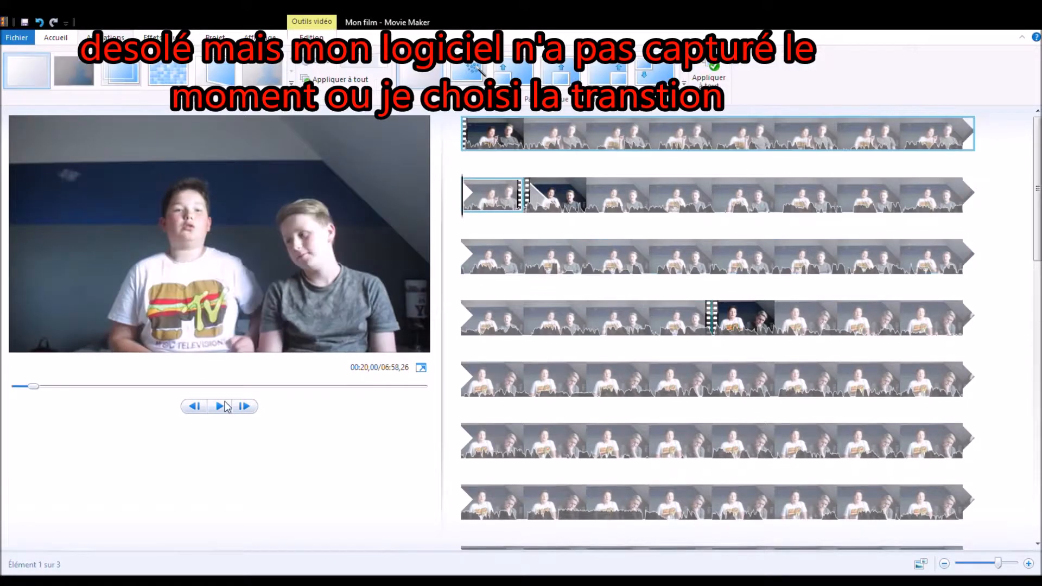
pyautogui.click(221, 406)
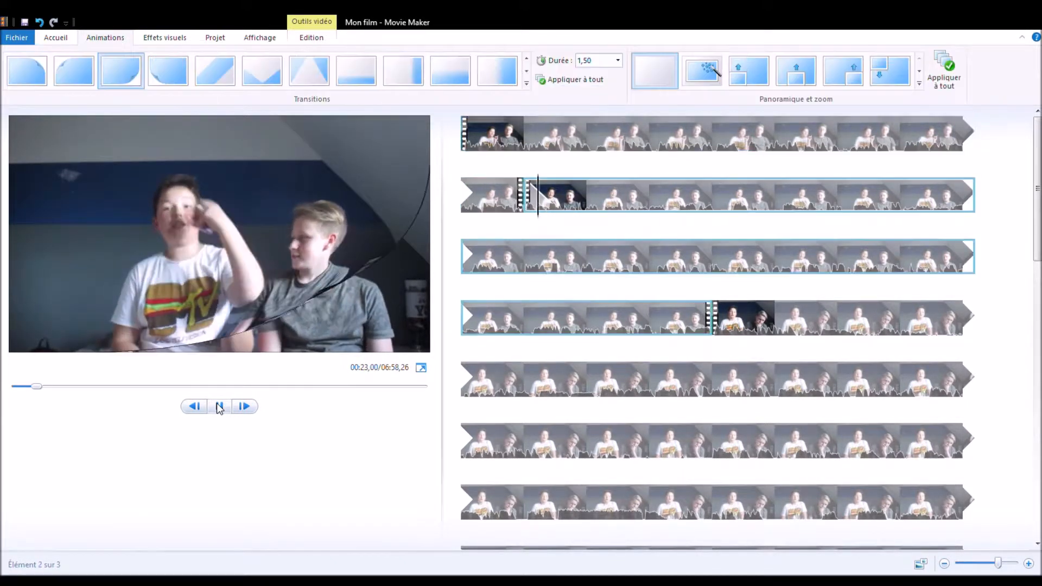
pyautogui.click(217, 405)
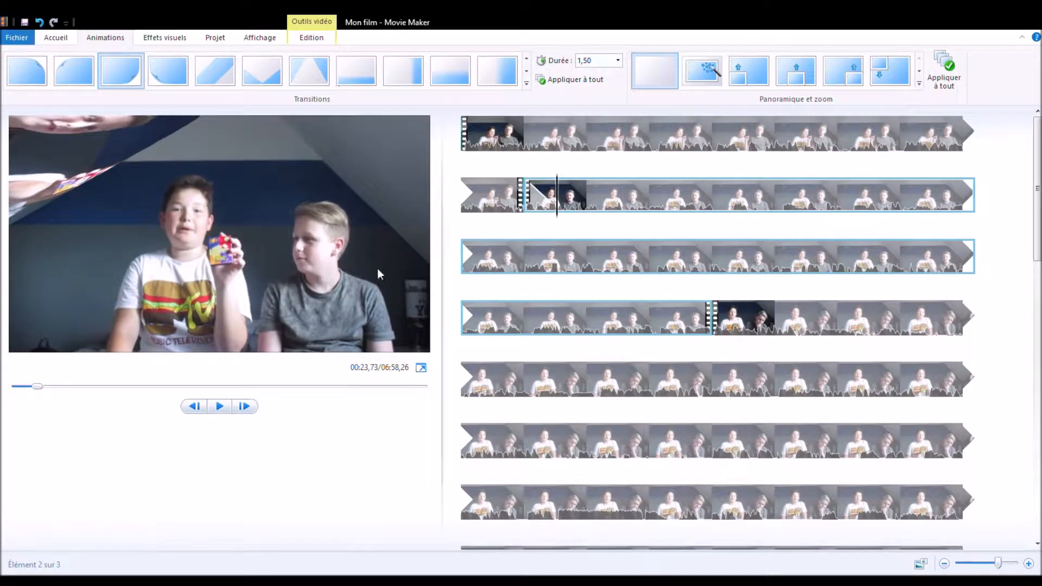
pyautogui.click(217, 408)
pyautogui.click(219, 409)
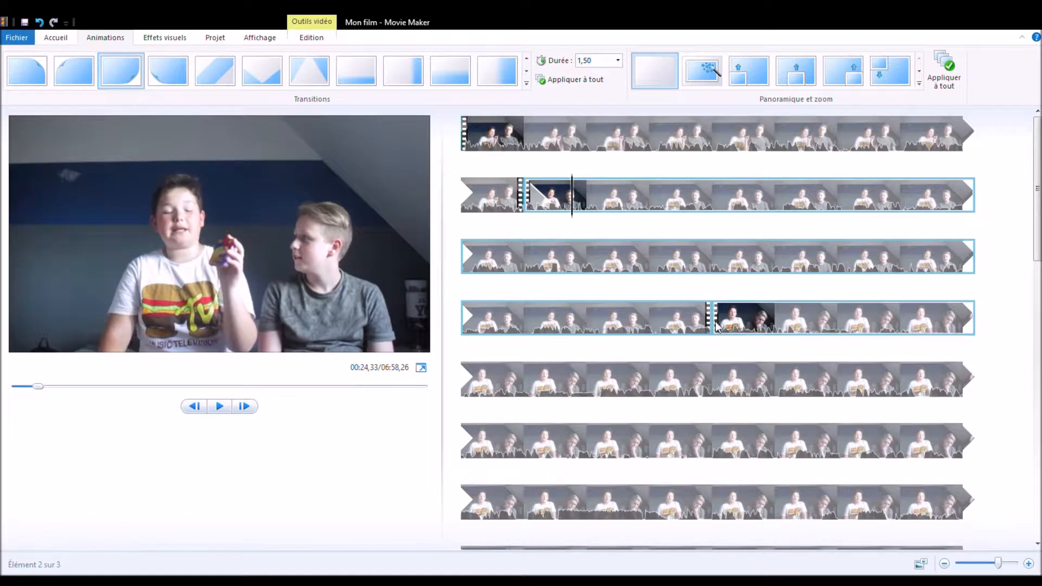
# Step: Apply the X-shaped transition at the start of the third clip
pyautogui.click(650, 327)
pyautogui.click(698, 334)
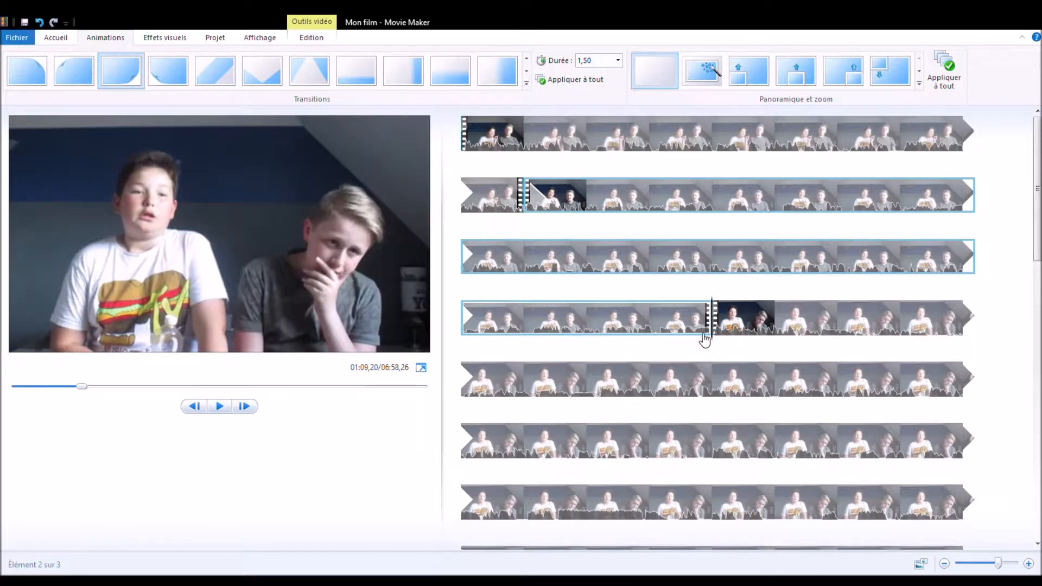
pyautogui.click(713, 335)
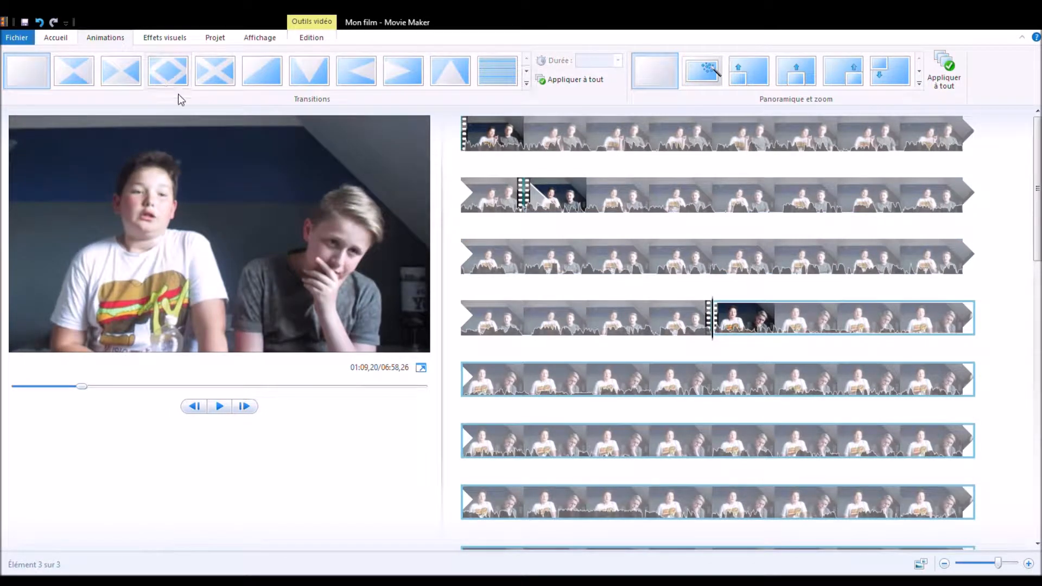
pyautogui.click(215, 71)
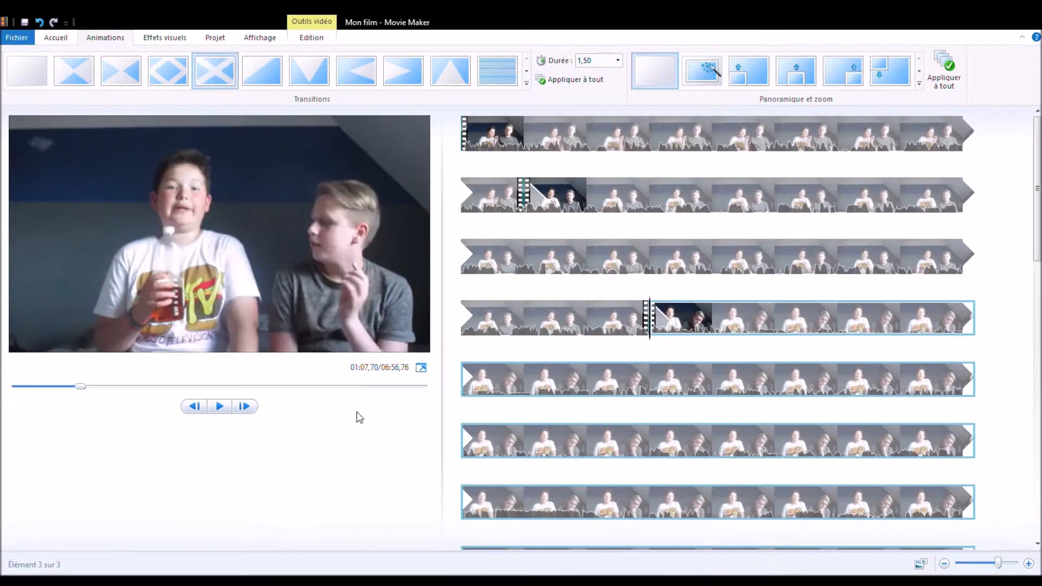
# Step: Play back the X-shaped transition between the second and third clips
pyautogui.click(587, 319)
pyautogui.click(220, 408)
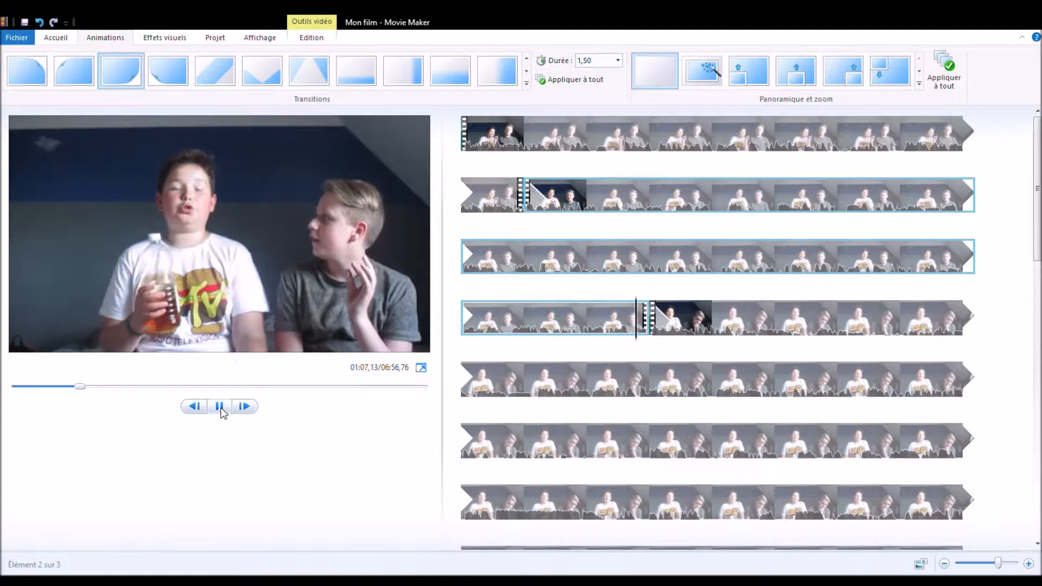
pyautogui.click(220, 409)
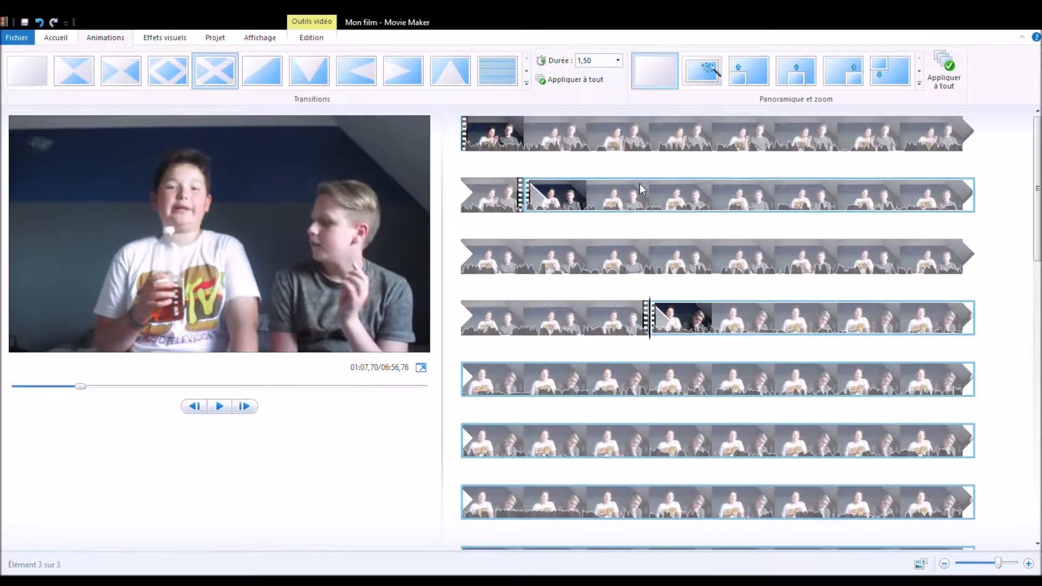
# Step: Split the second clip at about 00:27,47, as the purple box is brought towards the camera
pyautogui.click(588, 204)
pyautogui.click(649, 214)
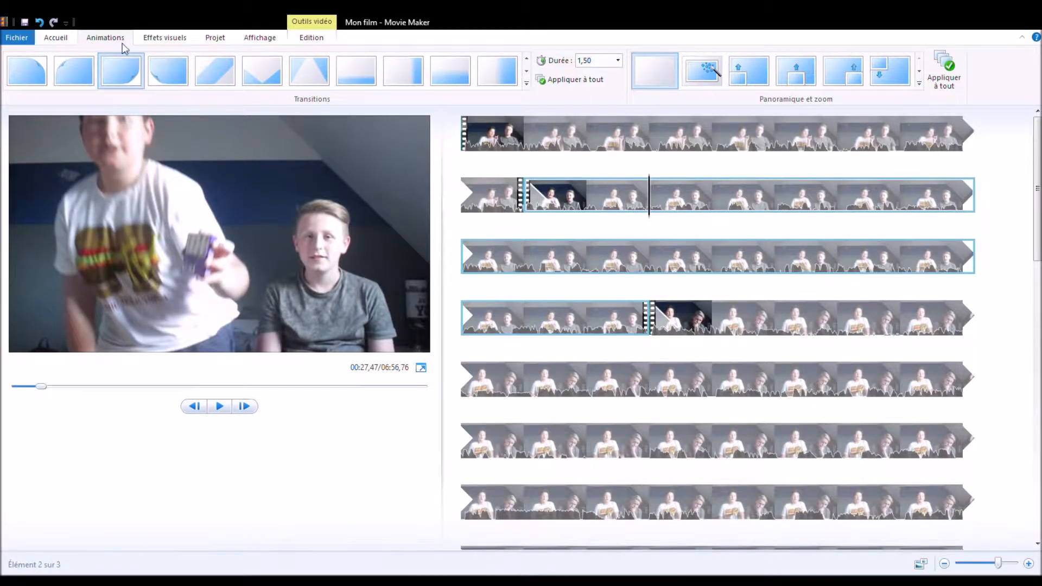
pyautogui.click(310, 38)
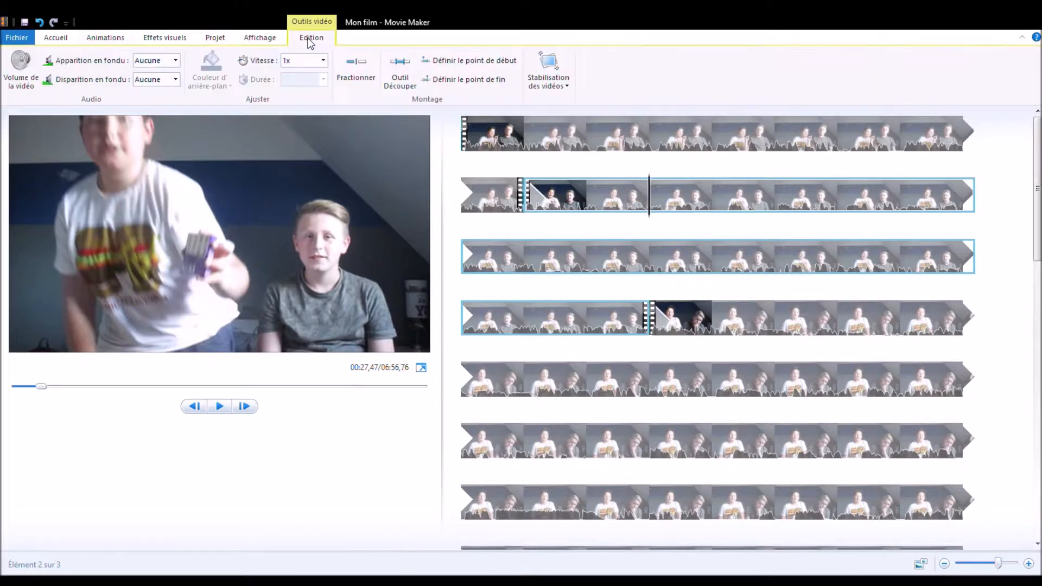
pyautogui.click(353, 76)
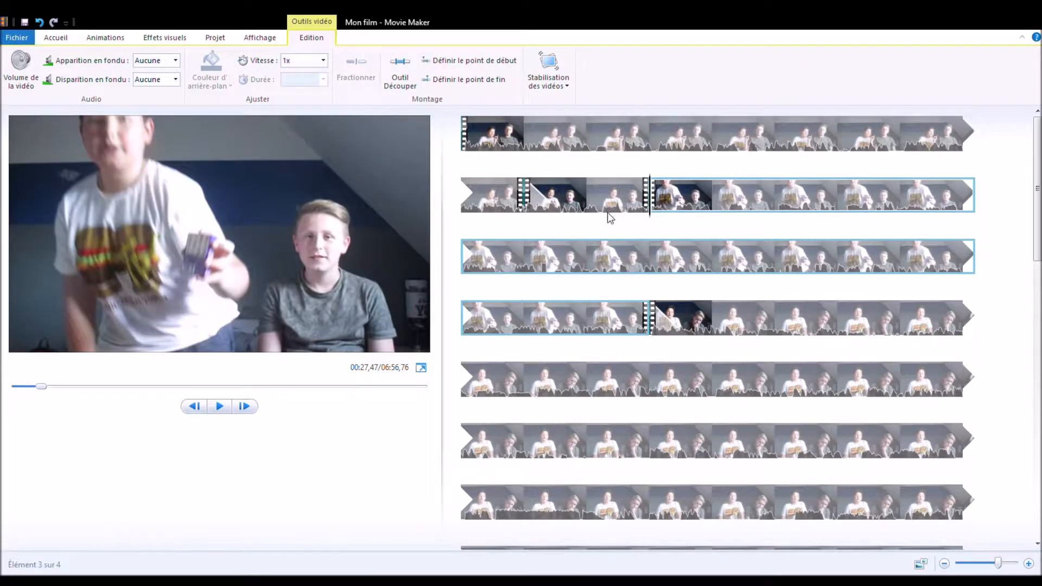
# Step: Split the third clip at about 00:29,07, as the purple box is held up to the camera
pyautogui.click(728, 214)
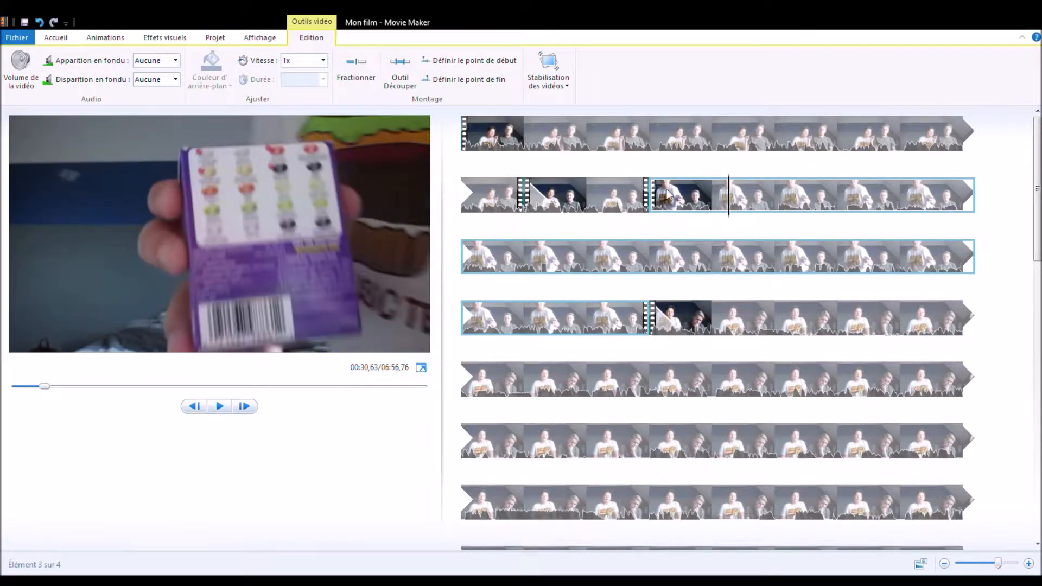
pyautogui.moveTo(730, 207); pyautogui.dragTo(690, 210)
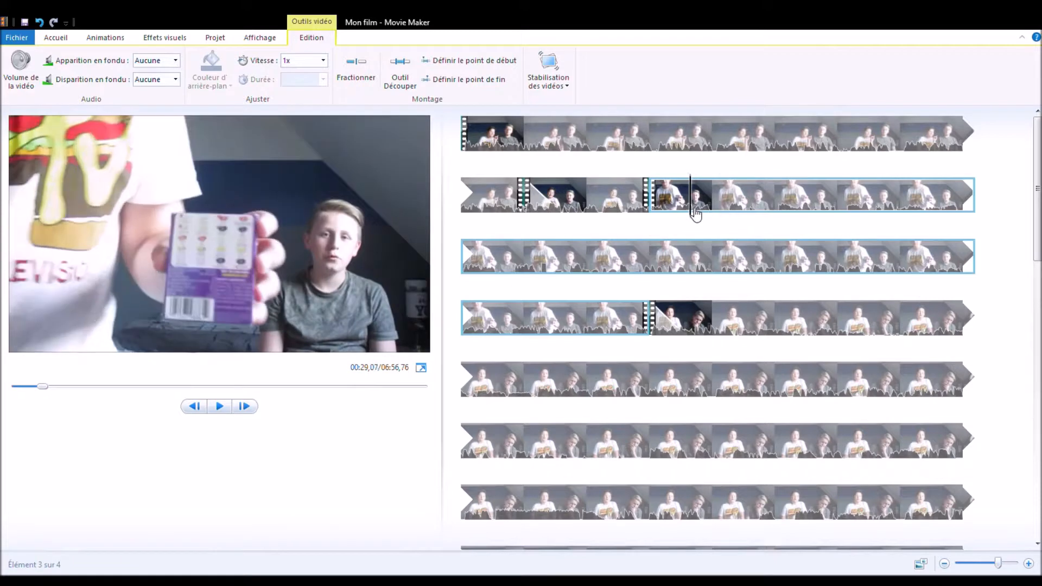
pyautogui.click(400, 81)
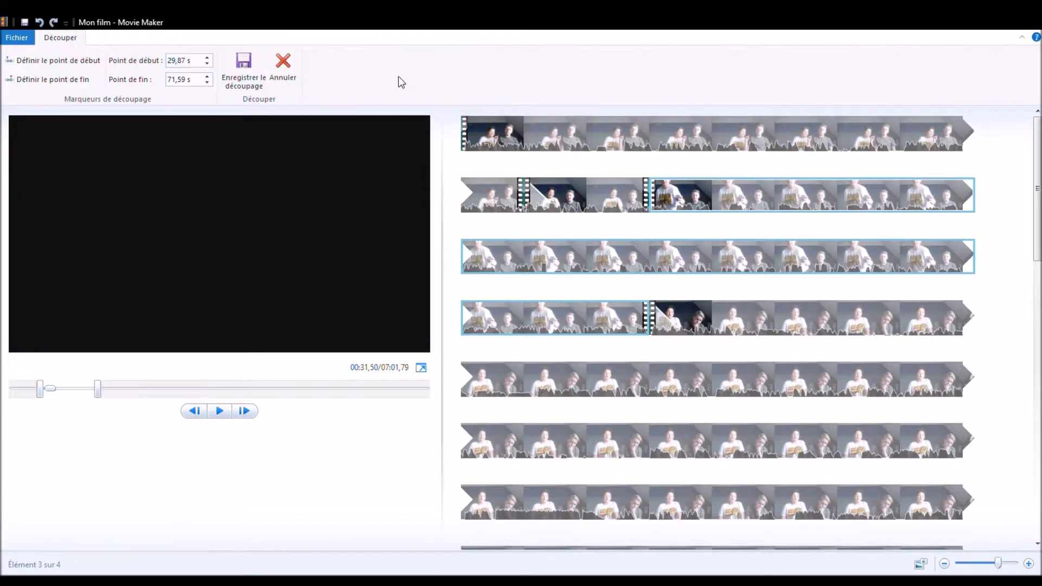
pyautogui.click(283, 67)
pyautogui.click(355, 71)
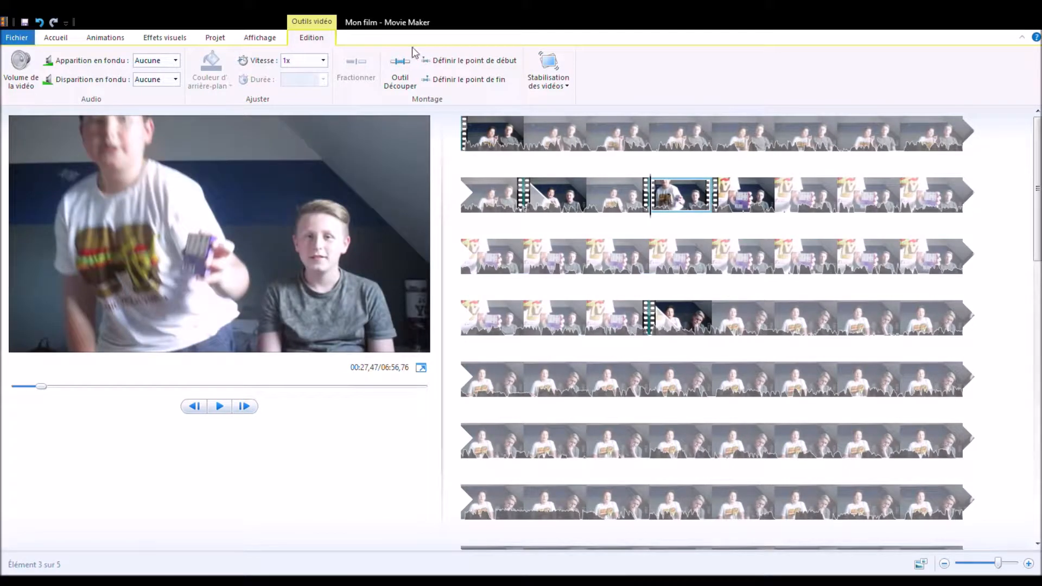
# Step: Apply a zoom effect from the pan-and-zoom animations to the short third clip
pyautogui.click(111, 38)
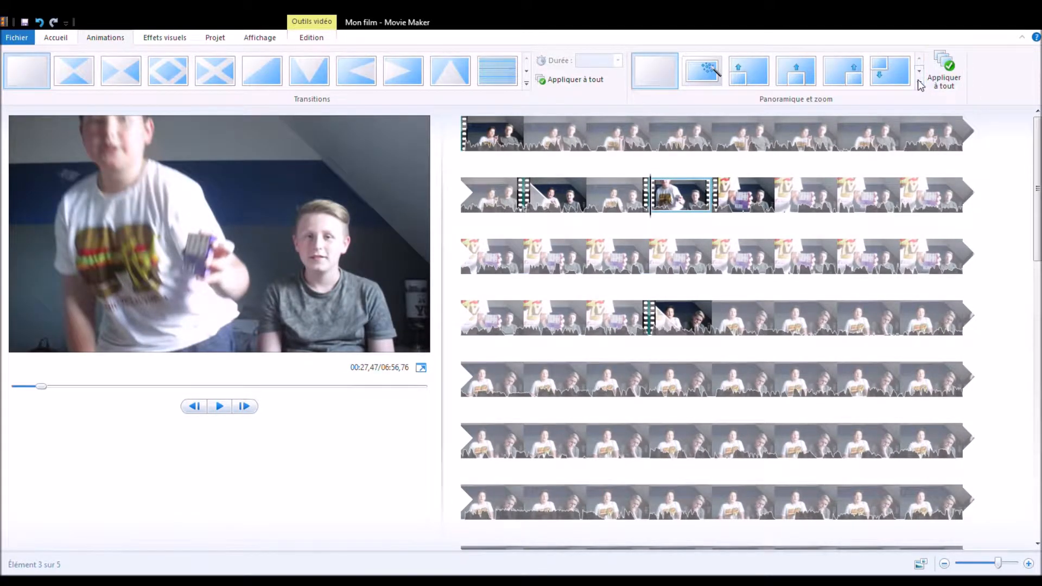
pyautogui.press('space')
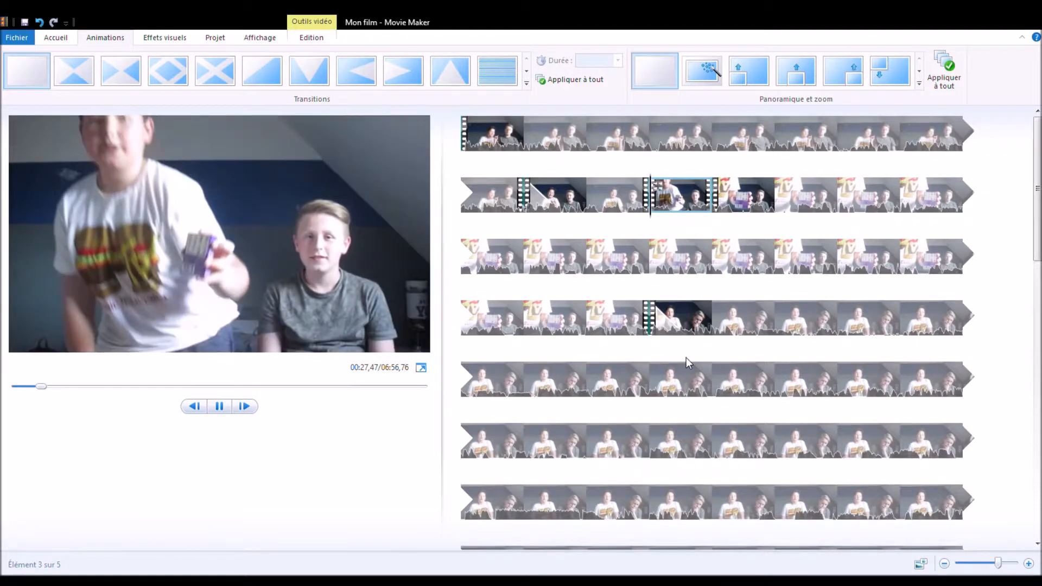
pyautogui.press('space')
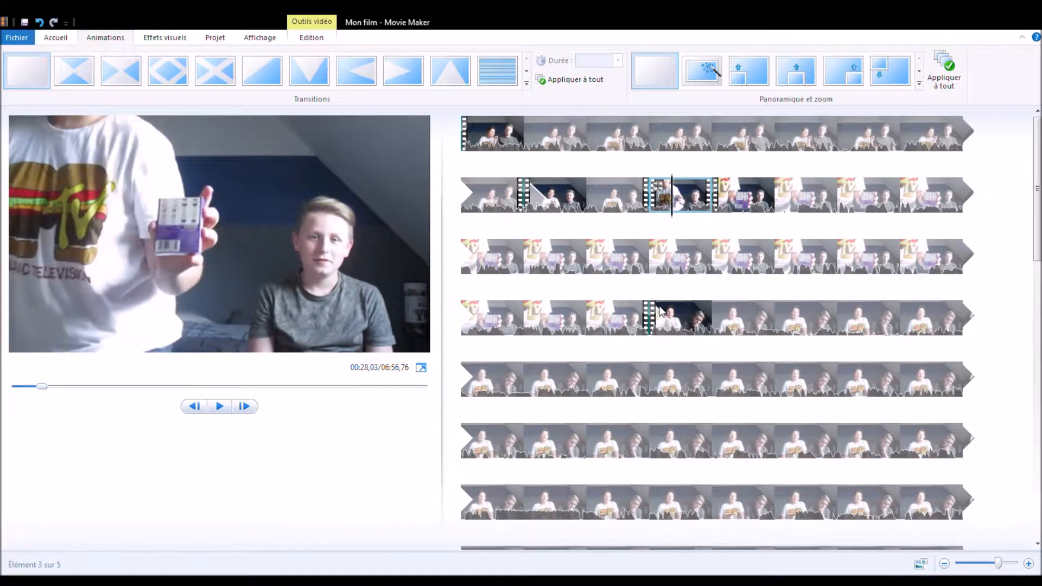
# Step: Play back the third clip with its zoom effect from about 00:27,47 into the fourth clip
pyautogui.click(651, 202)
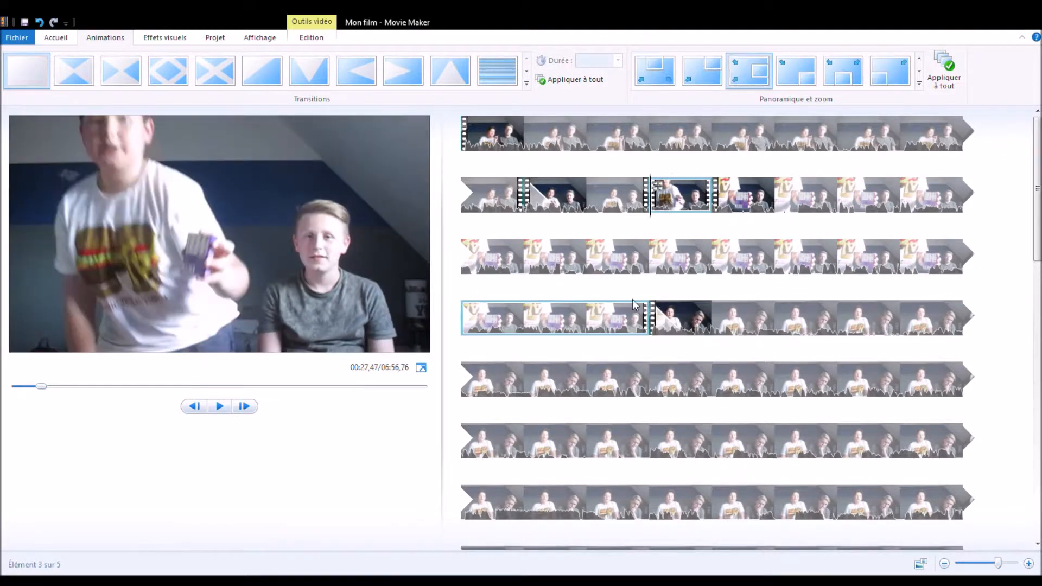
pyautogui.click(220, 407)
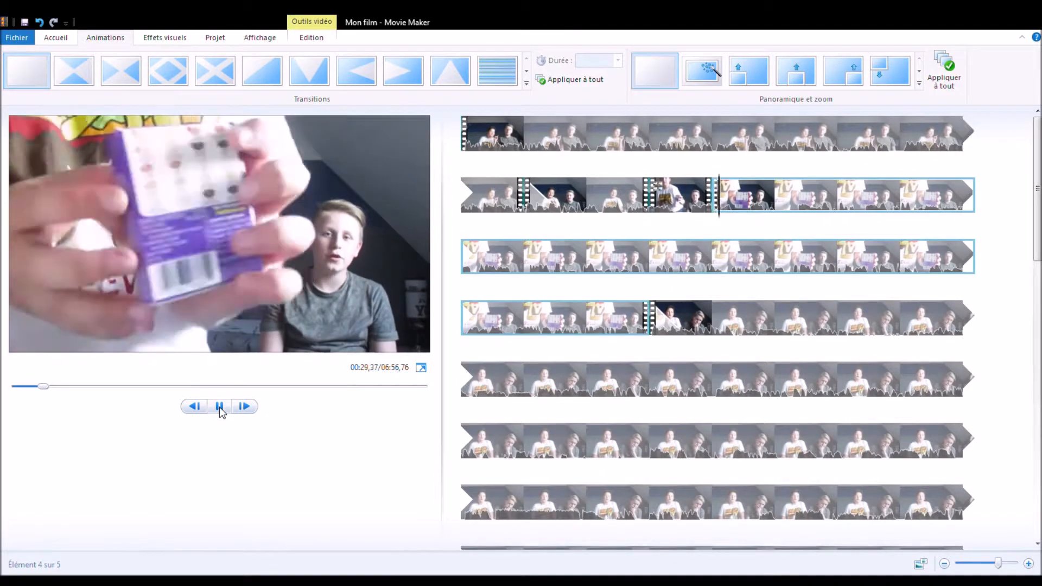
pyautogui.click(219, 407)
pyautogui.click(221, 407)
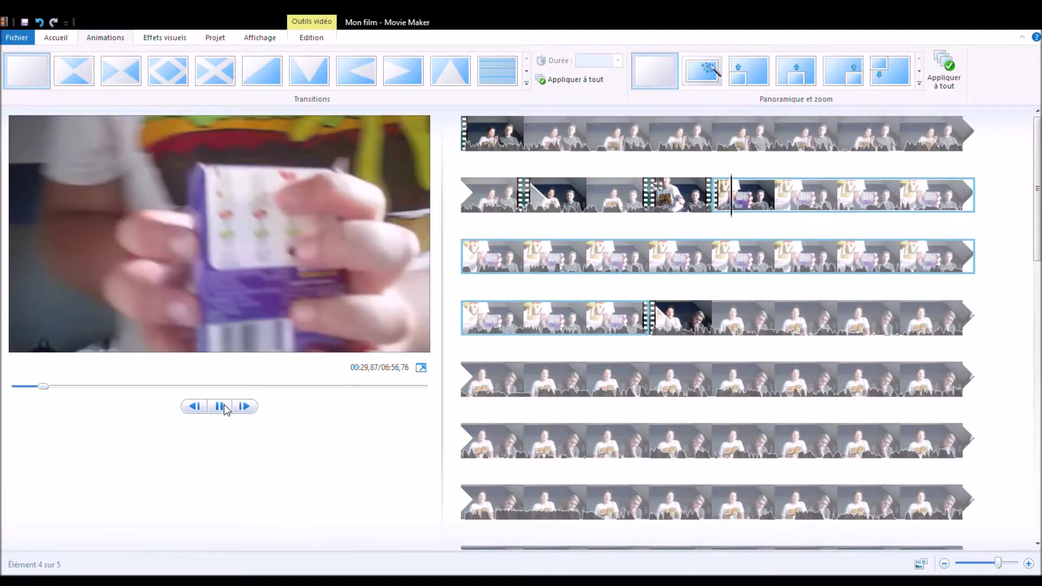
pyautogui.click(221, 406)
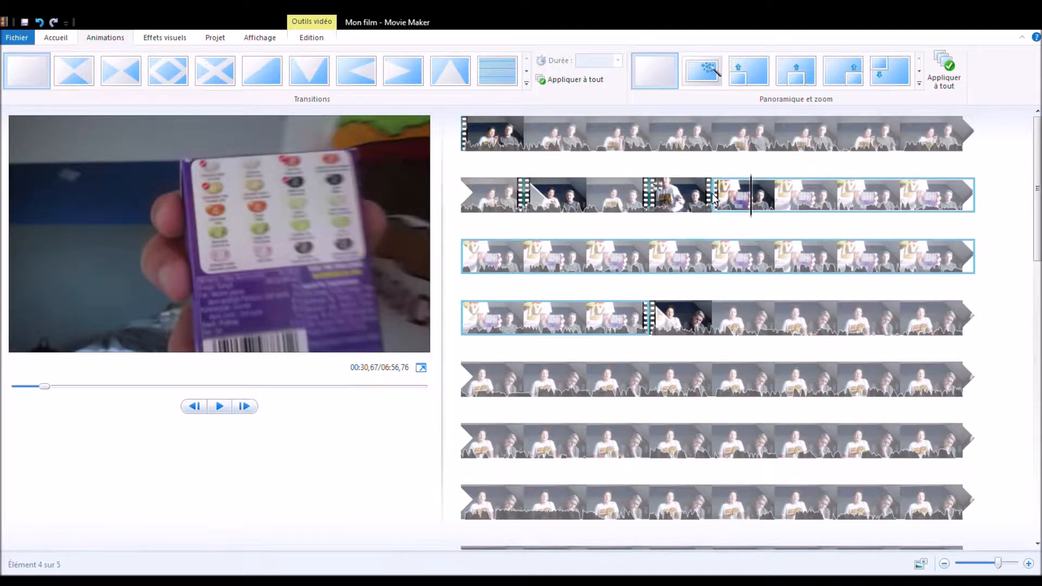
# Step: Split the short third clip again at about 00:27,97
pyautogui.click(682, 202)
pyautogui.click(753, 201)
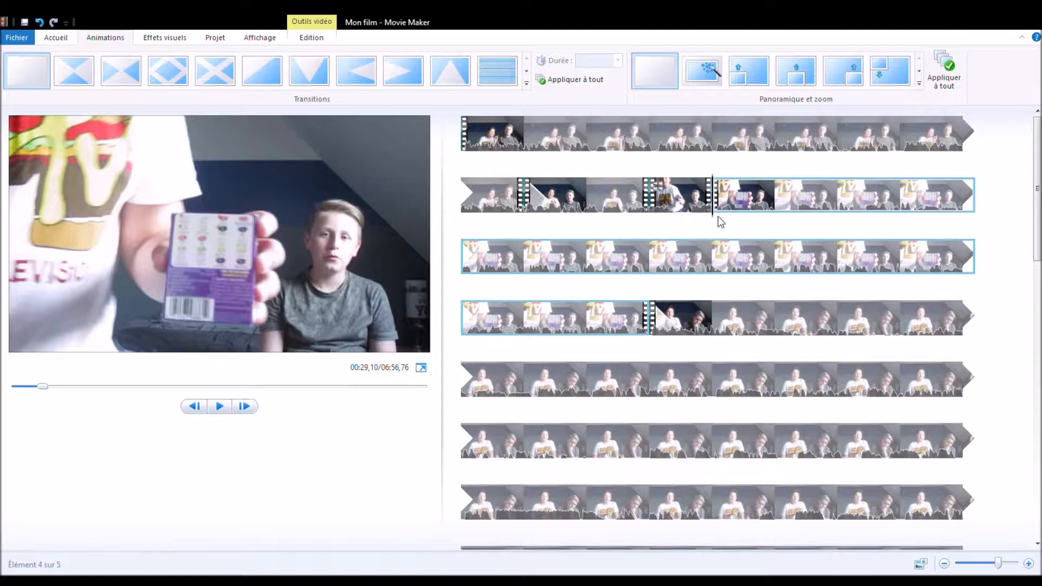
pyautogui.click(675, 205)
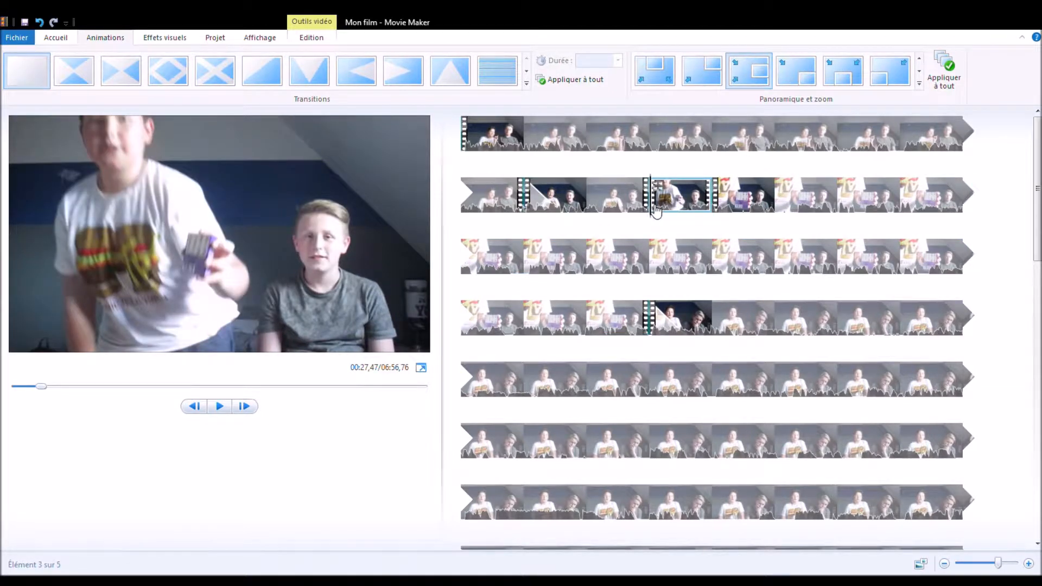
pyautogui.moveTo(660, 206)
pyautogui.mouseDown()
pyautogui.moveTo(714, 223)
pyautogui.moveTo(675, 220)
pyautogui.mouseUp()
pyautogui.click(674, 220)
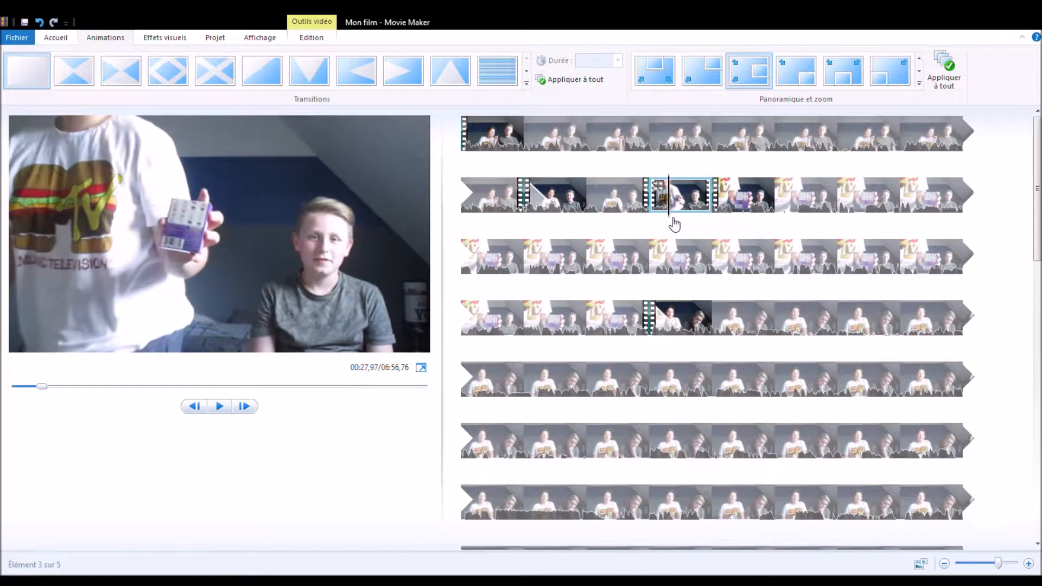
pyautogui.click(310, 38)
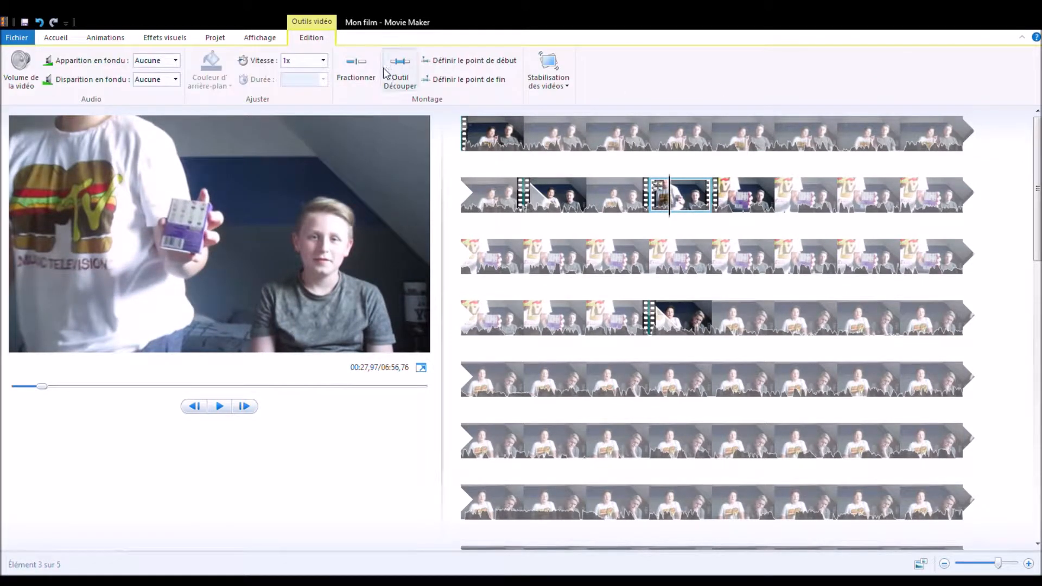
pyautogui.click(363, 69)
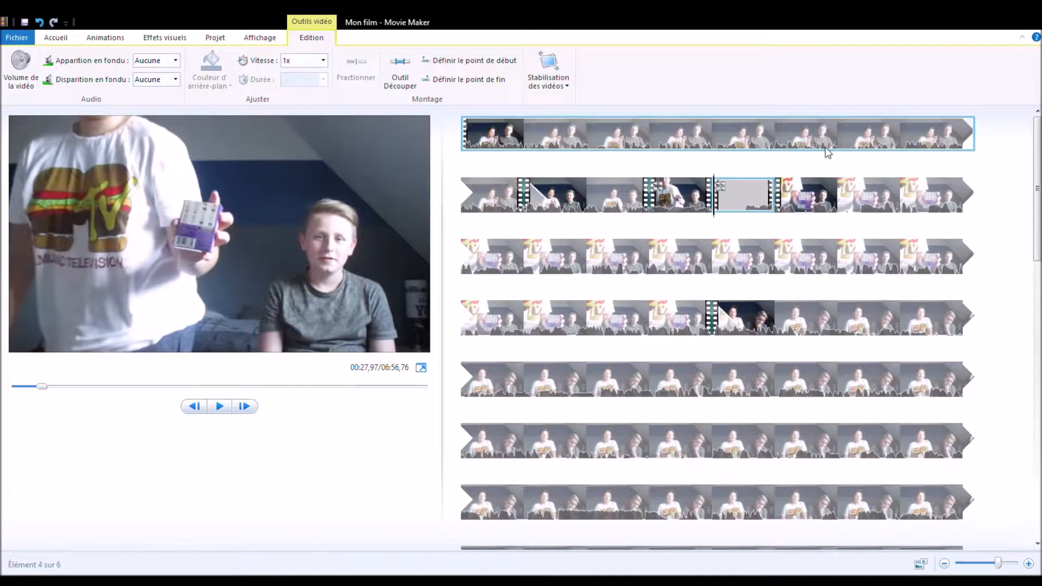
# Step: Play back the sequence from near the end of the second clip through the fourth clip
pyautogui.click(677, 206)
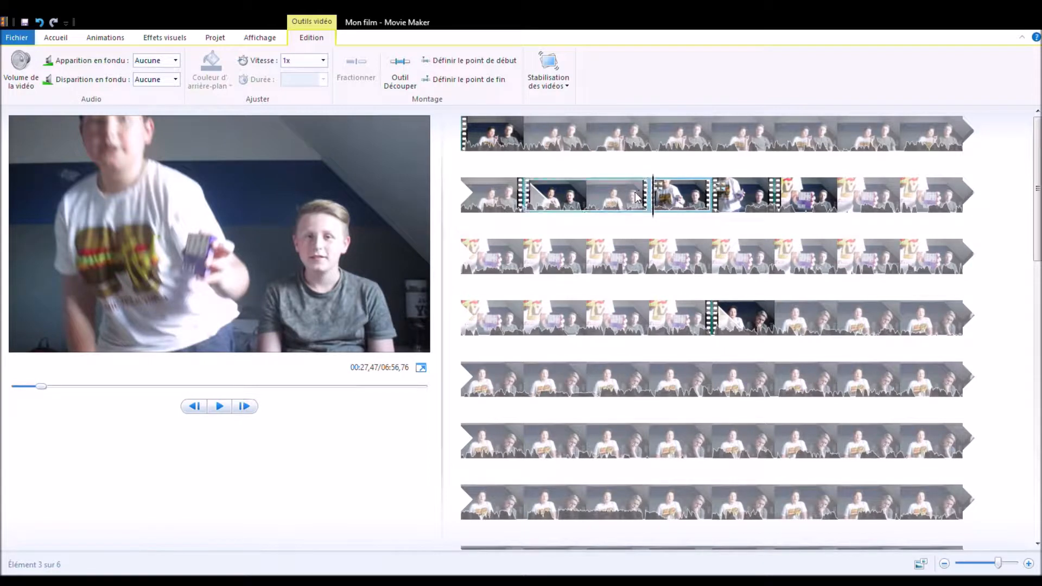
pyautogui.click(594, 197)
pyautogui.click(221, 406)
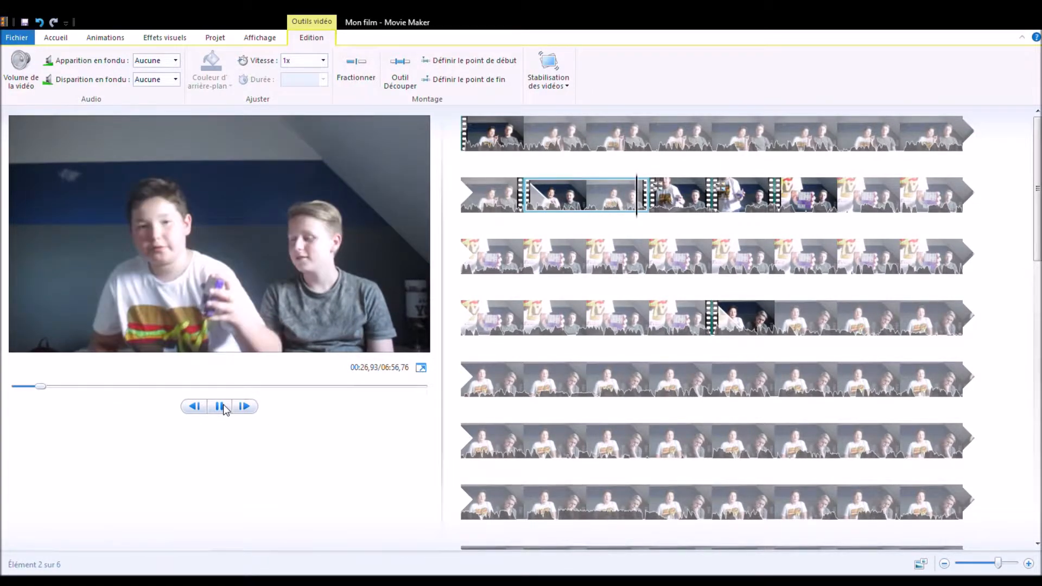
pyautogui.click(221, 406)
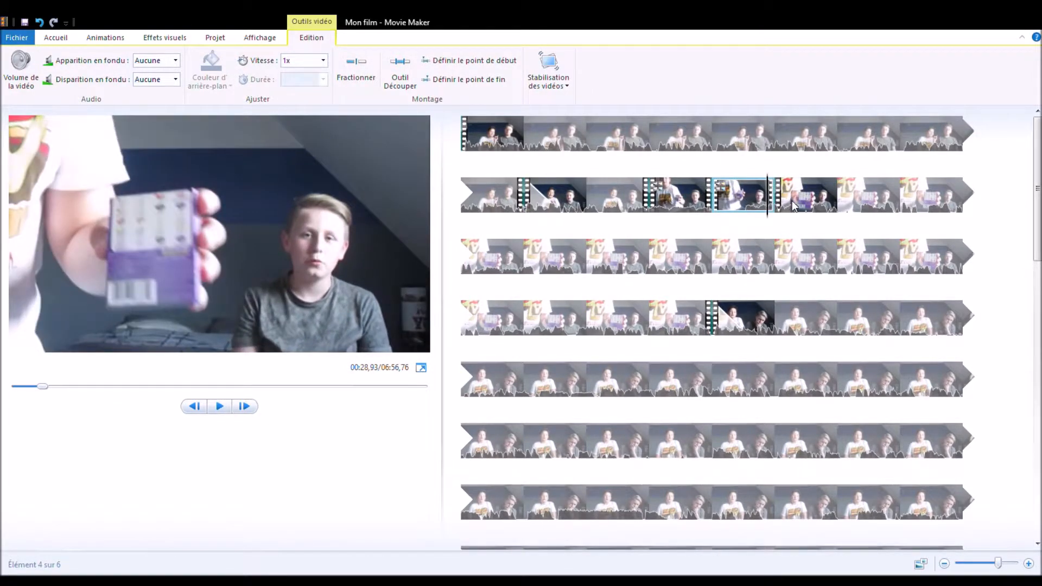
# Step: Split the third clip at about 00:27,63 and play back the short clips from the end of the second clip
pyautogui.click(675, 214)
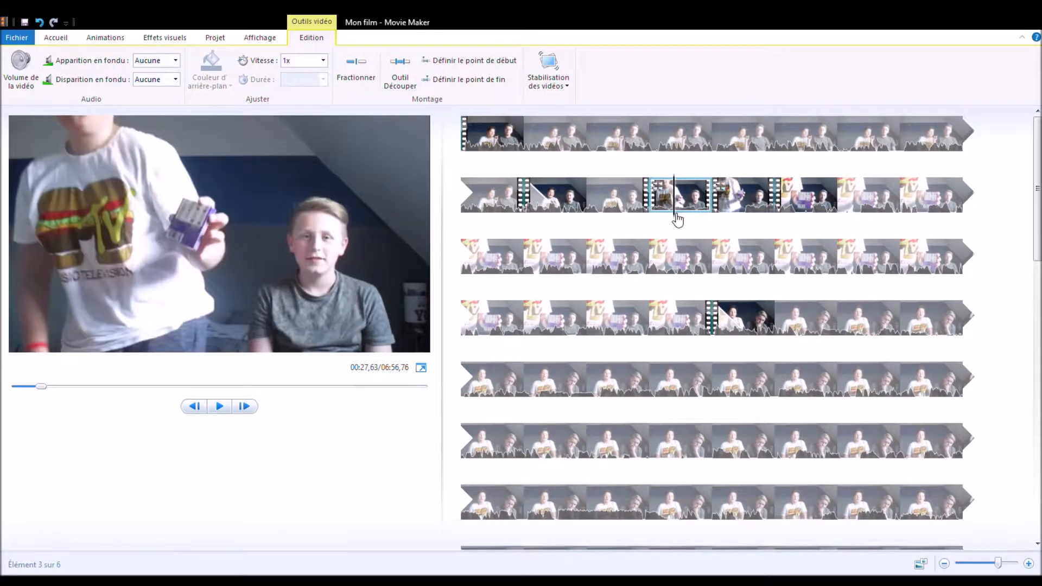
pyautogui.click(359, 80)
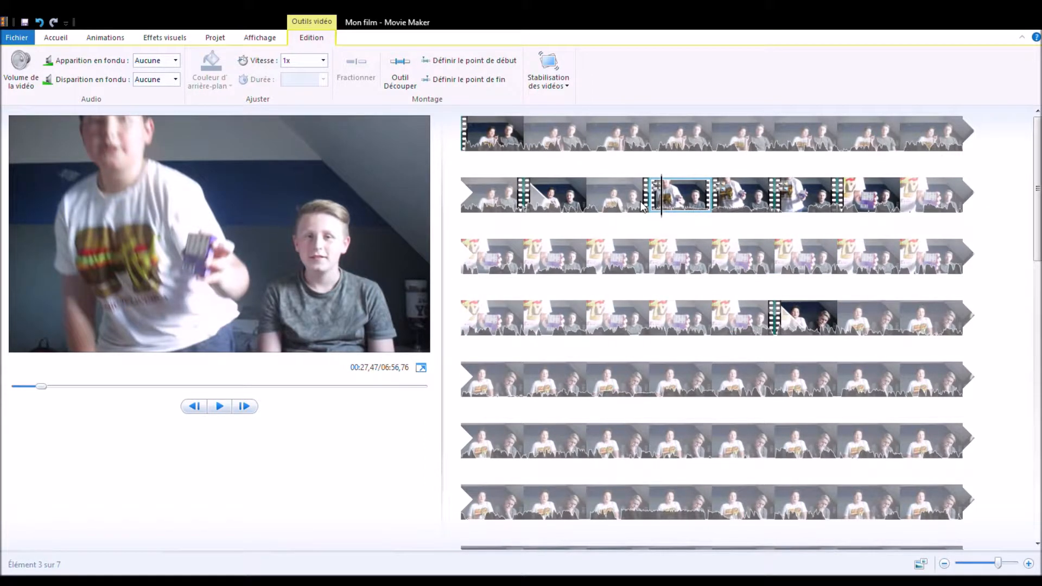
pyautogui.click(586, 205)
pyautogui.click(219, 403)
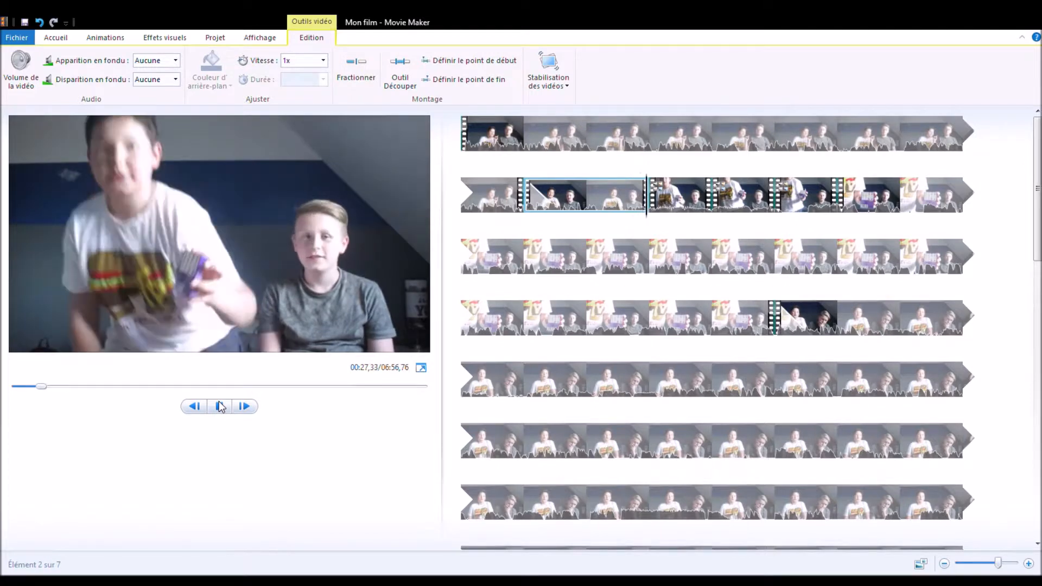
pyautogui.click(219, 406)
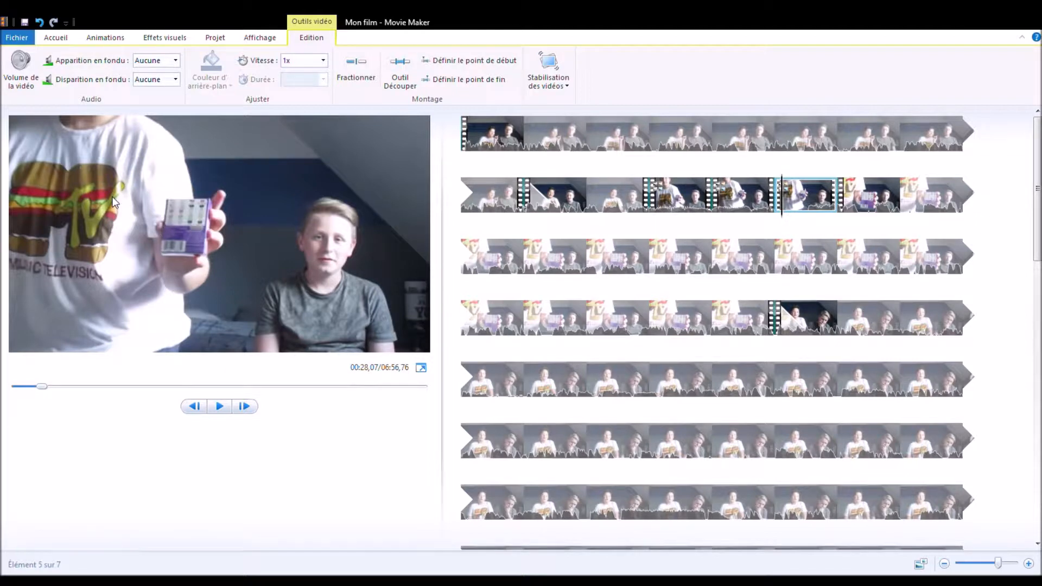
# Step: Try the posterized colour effects on the fifth clip, apply the rotating visual effect instead and play it back
pyautogui.click(126, 39)
pyautogui.click(159, 39)
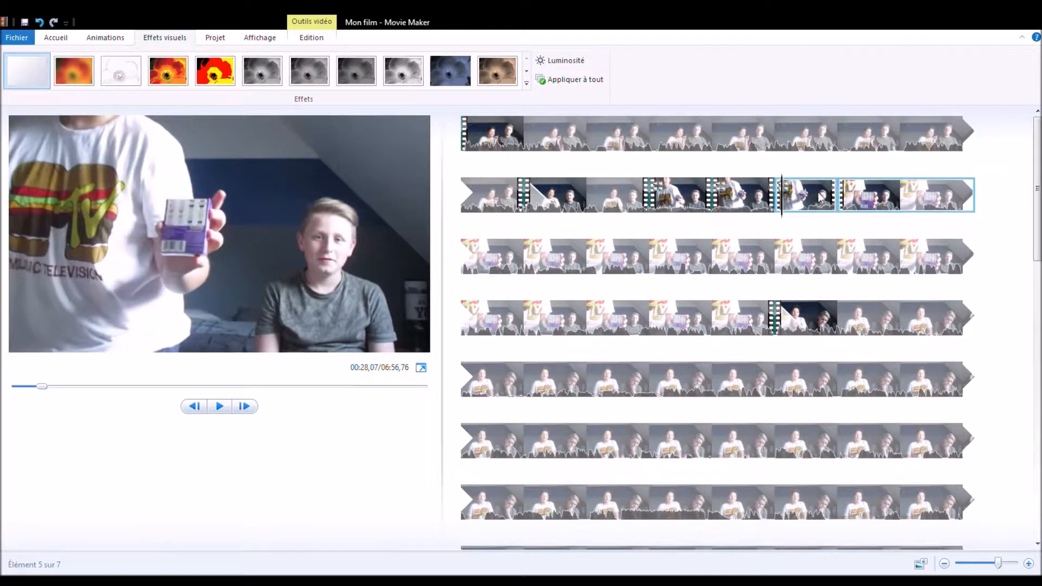
pyautogui.click(215, 73)
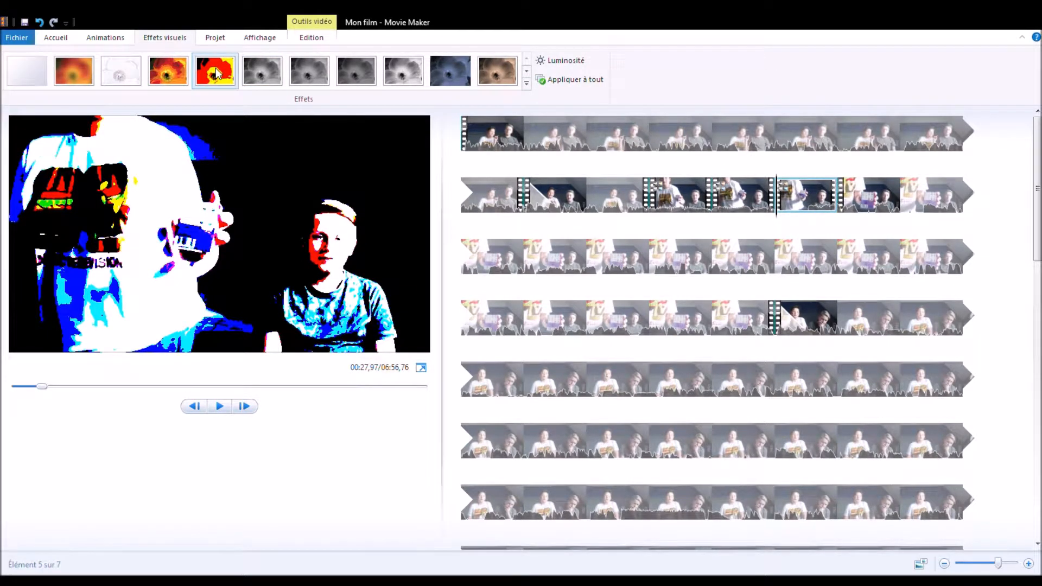
pyautogui.click(168, 70)
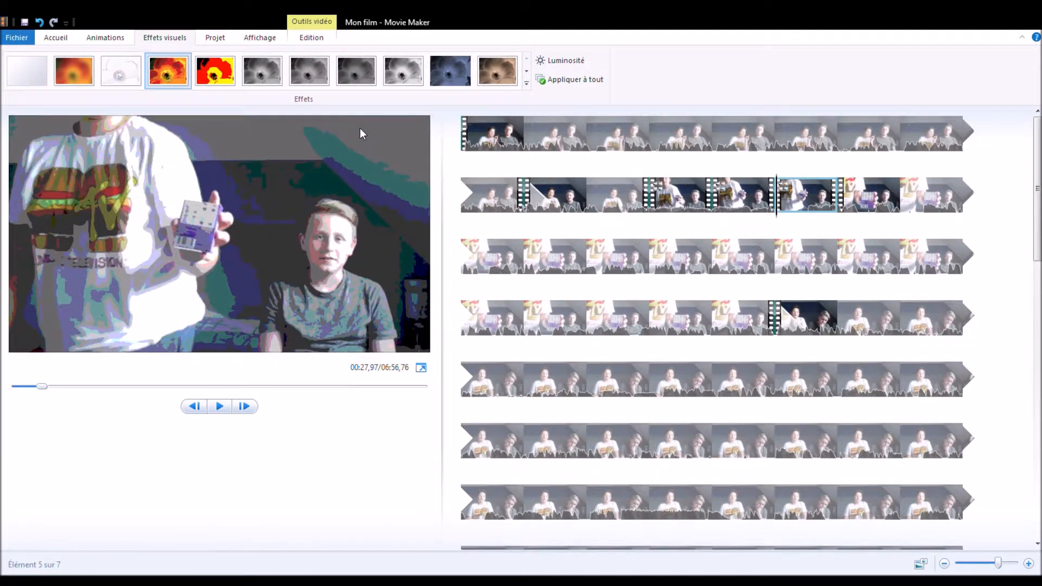
pyautogui.press('space')
pyautogui.press('space')
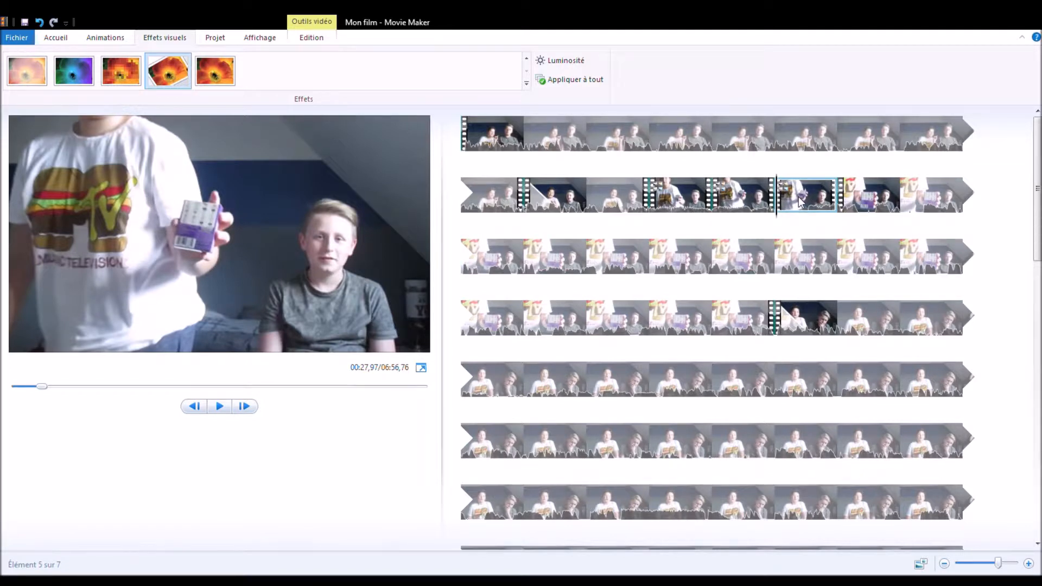
pyautogui.click(219, 406)
pyautogui.click(649, 269)
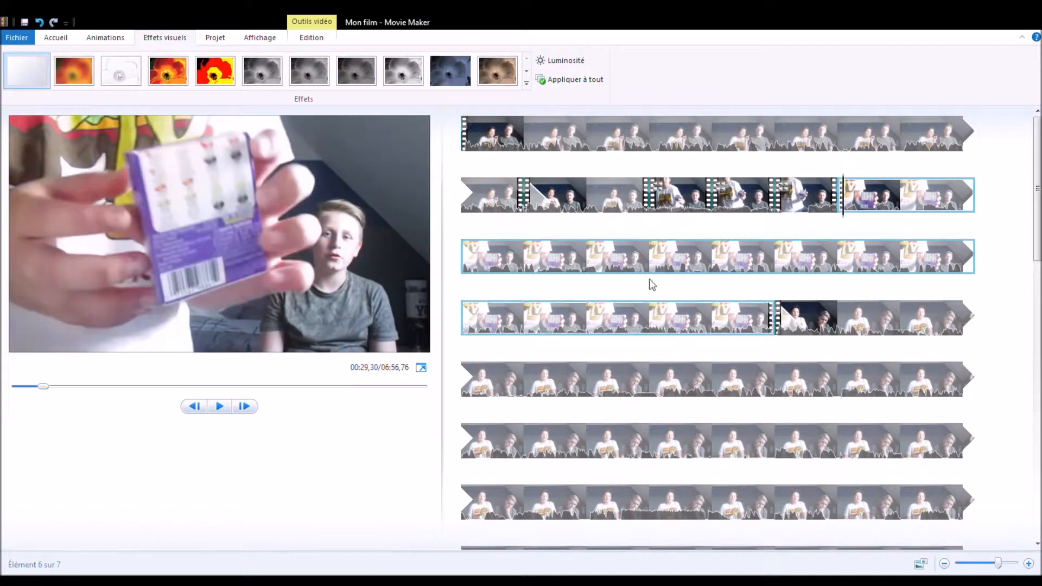
# Step: Split the rotating fifth clip at about 00:28,47
pyautogui.click(804, 209)
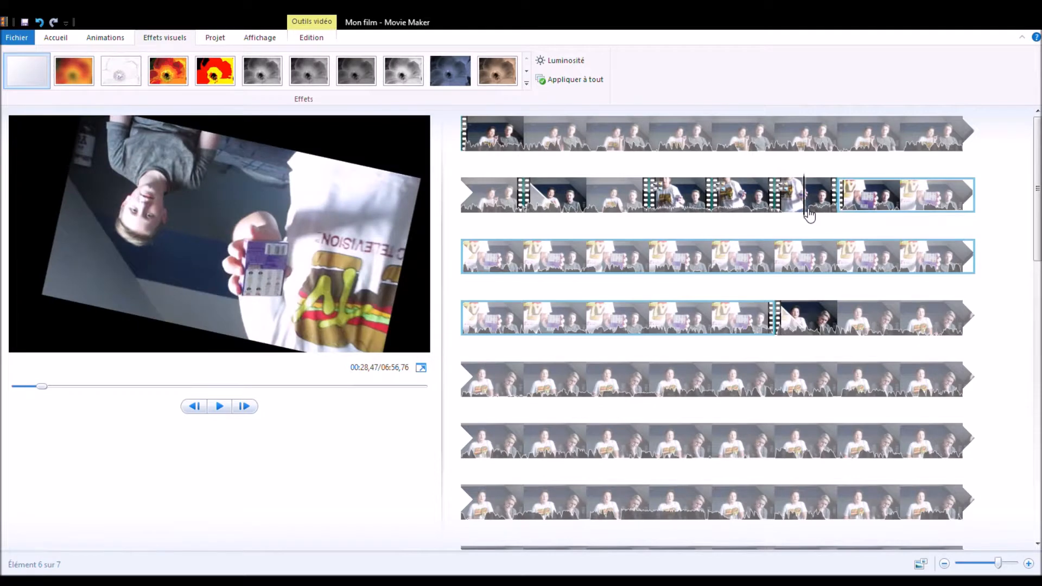
pyautogui.click(312, 37)
pyautogui.click(356, 68)
# Step: Play back the rotating fifth and sixth clips from about 00:27,97 into the start of the seventh clip
pyautogui.click(802, 200)
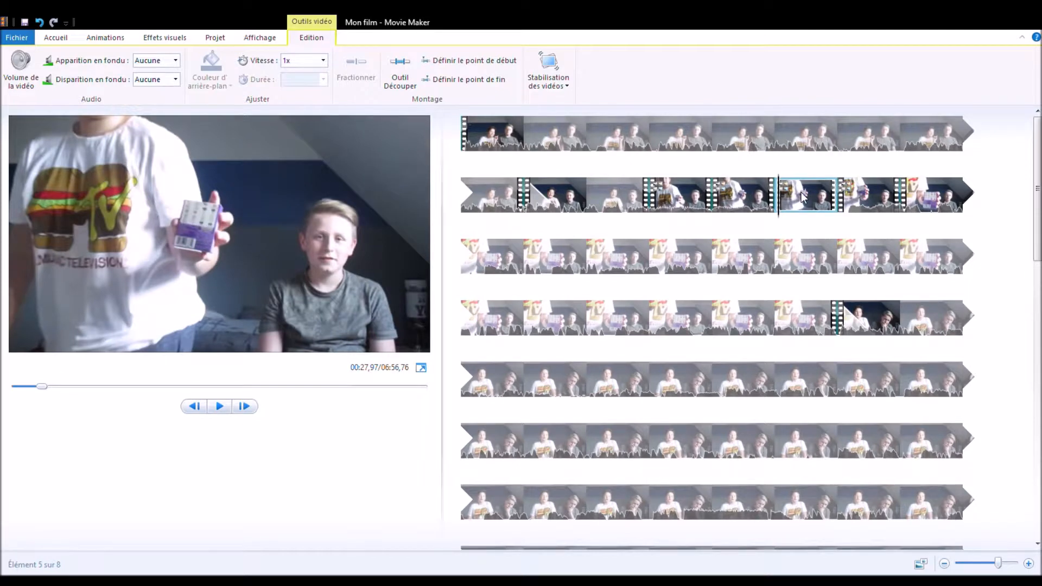
pyautogui.click(218, 406)
pyautogui.click(218, 407)
pyautogui.click(219, 408)
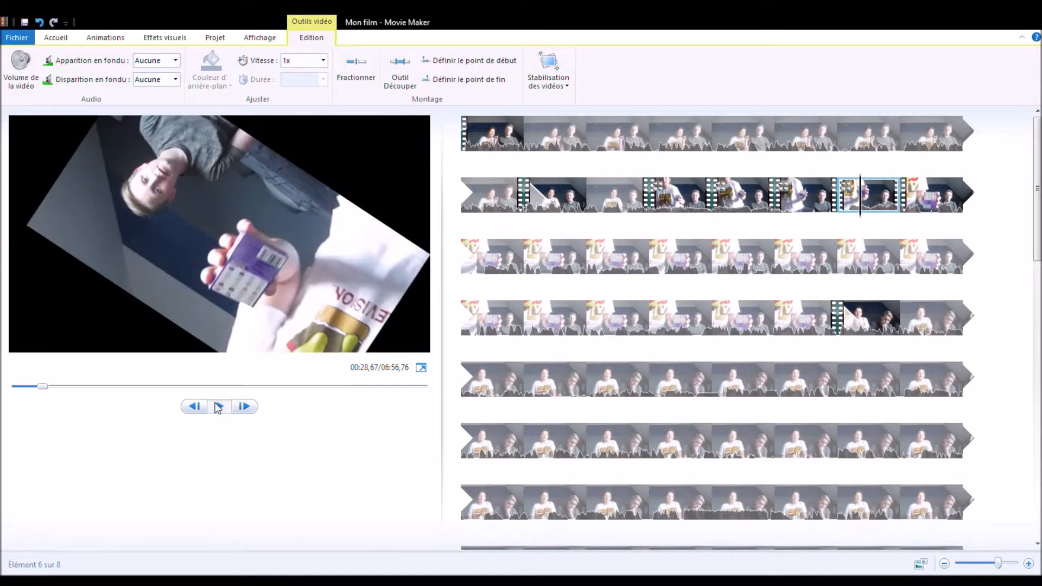
pyautogui.click(218, 408)
pyautogui.click(164, 38)
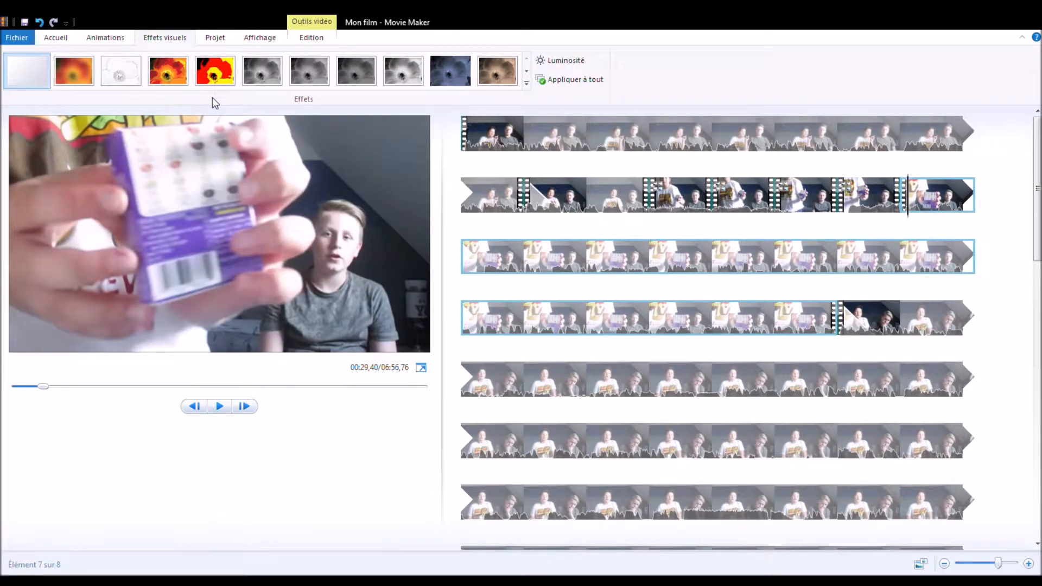
pyautogui.press('space')
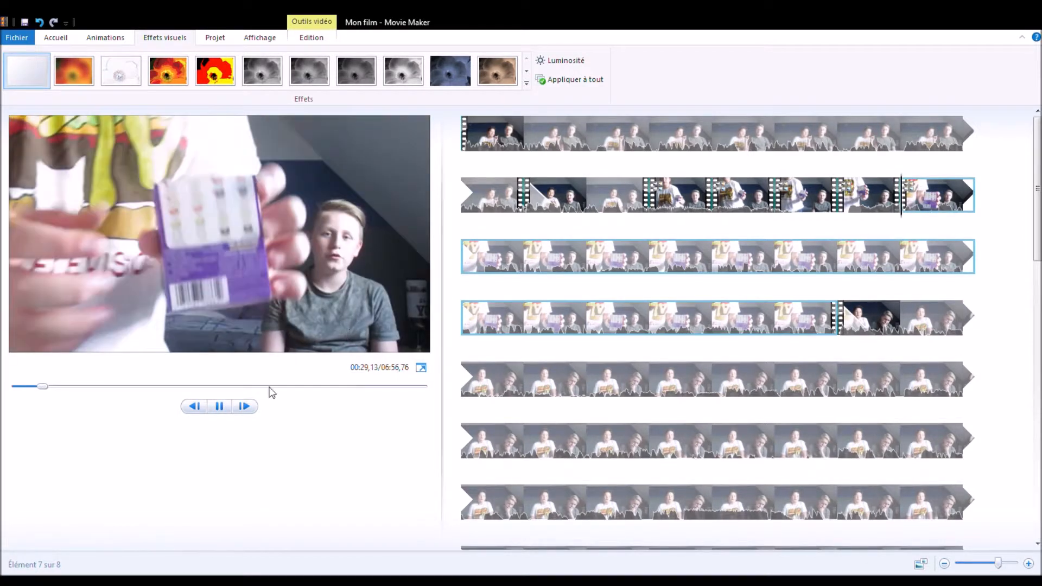
pyautogui.click(219, 407)
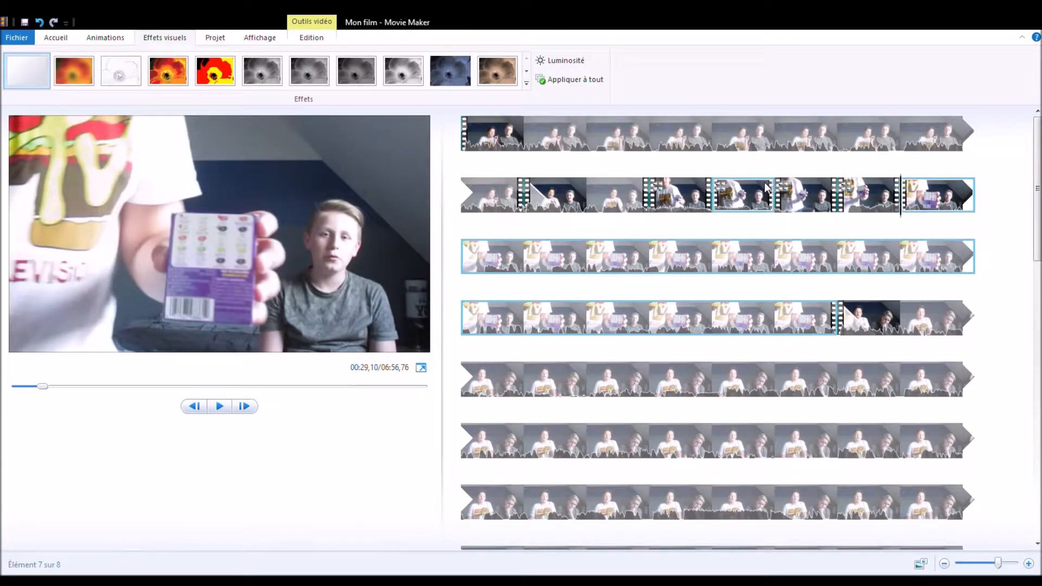
# Step: Split the seventh clip at about 00:35,47 and the clip after that cut at about 00:36,37
pyautogui.click(476, 257)
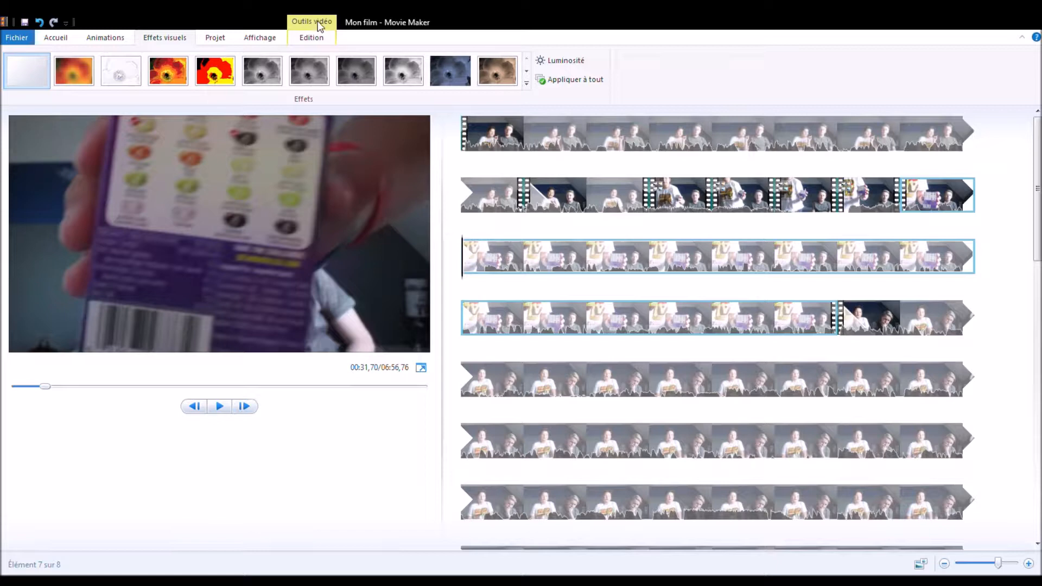
pyautogui.click(315, 39)
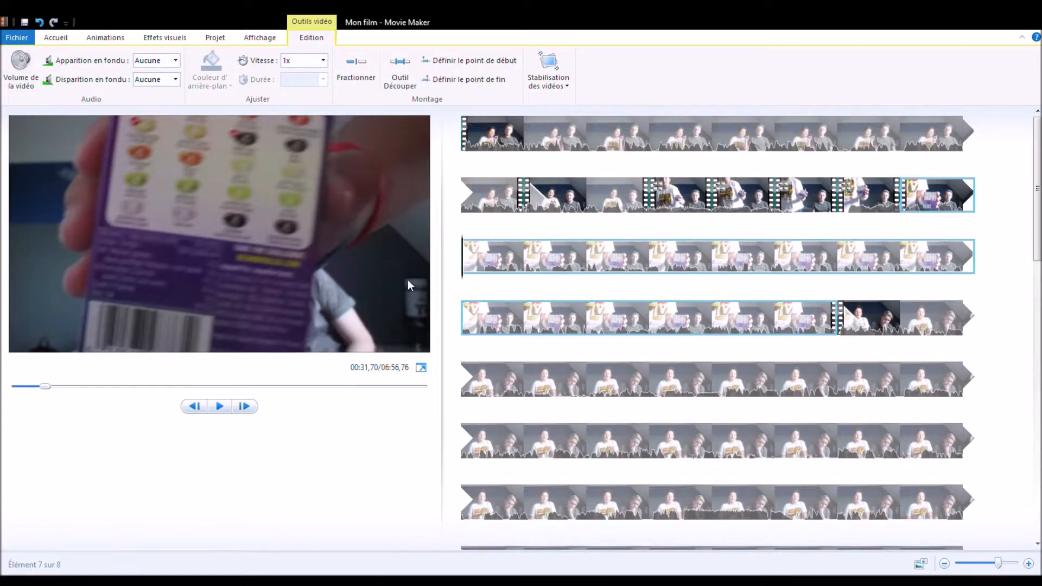
pyautogui.moveTo(465, 272); pyautogui.dragTo(559, 280)
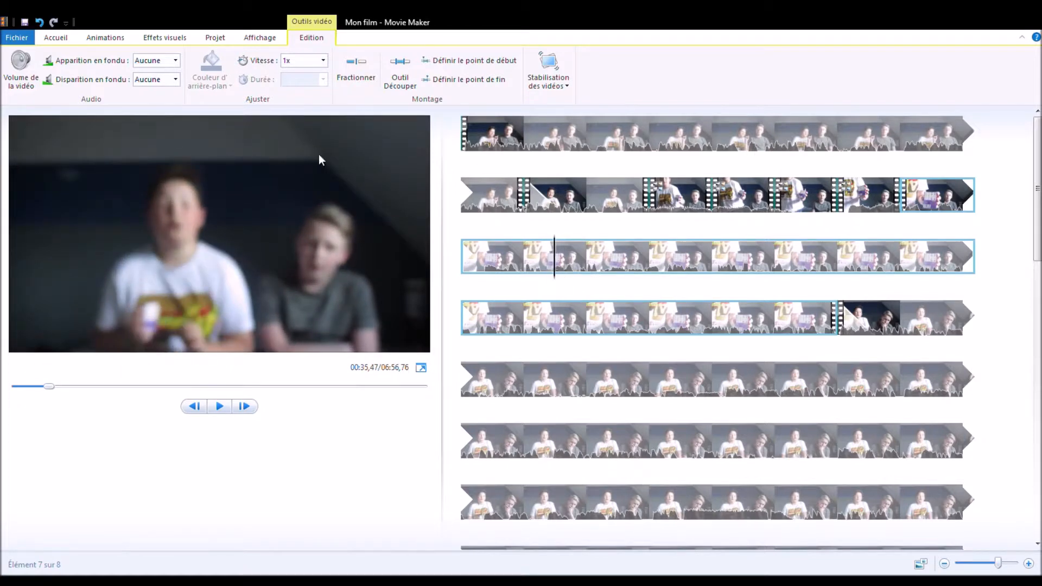
pyautogui.click(346, 76)
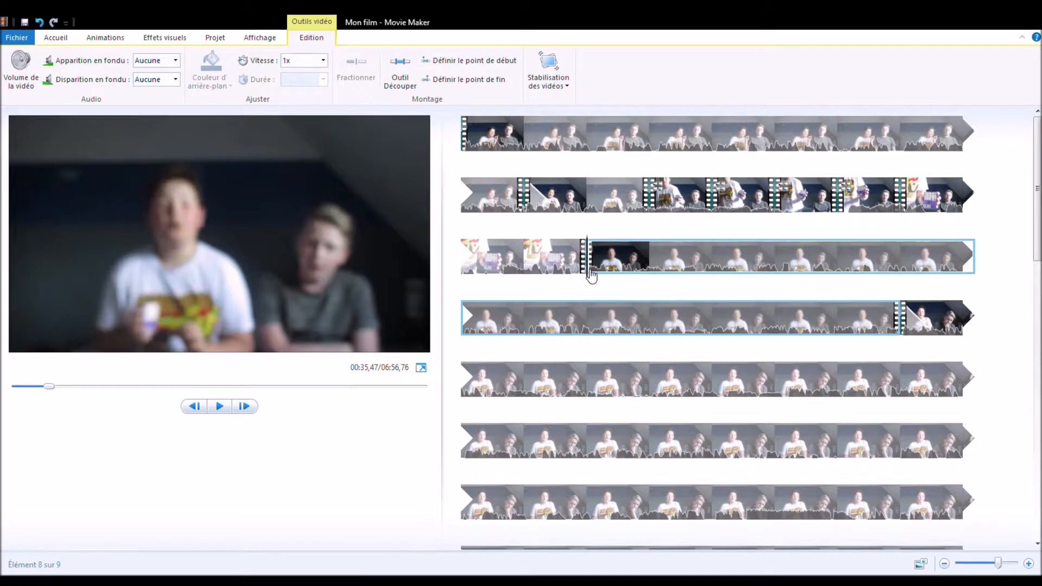
pyautogui.click(610, 274)
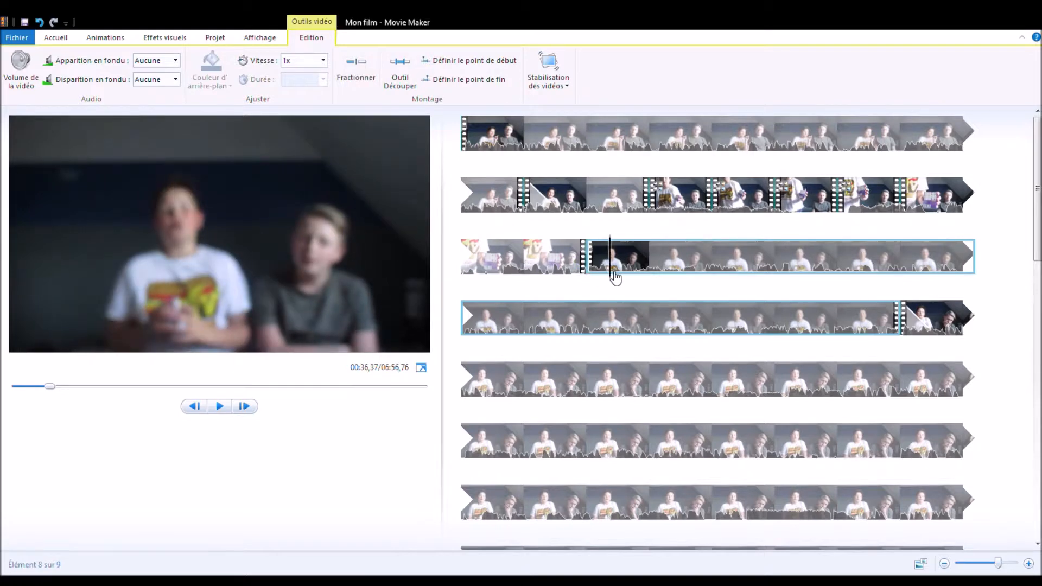
pyautogui.click(361, 76)
# Step: Play back the short eighth clip from about 00:35,47 to its end
pyautogui.click(607, 265)
pyautogui.click(220, 407)
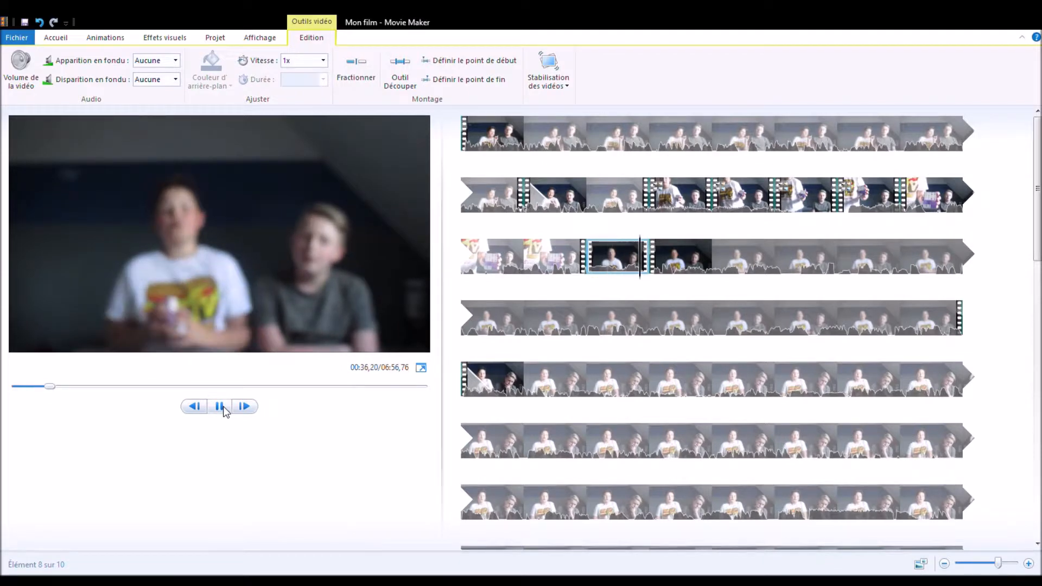
pyautogui.click(614, 268)
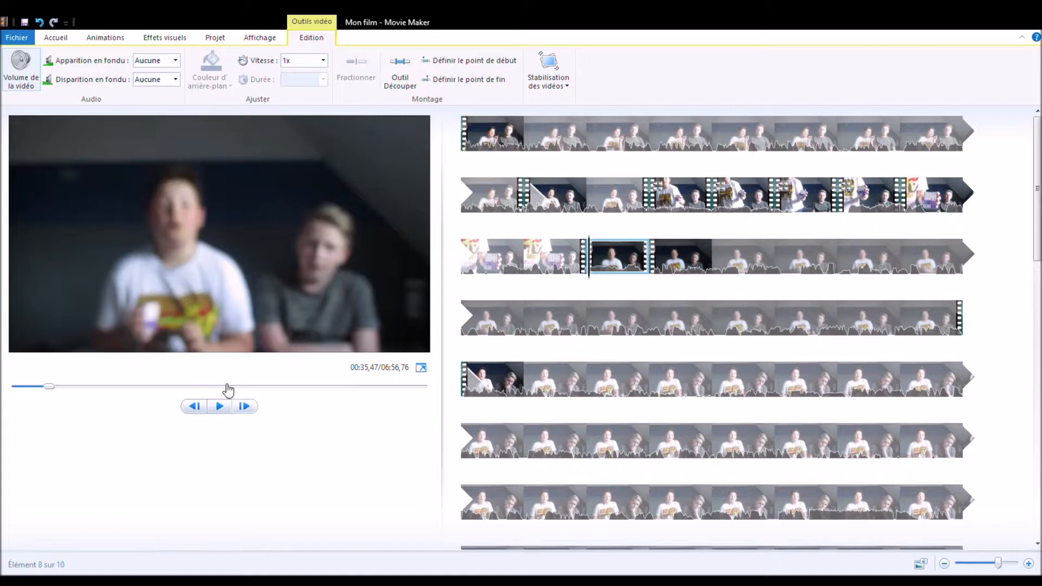
pyautogui.click(532, 255)
pyautogui.click(225, 410)
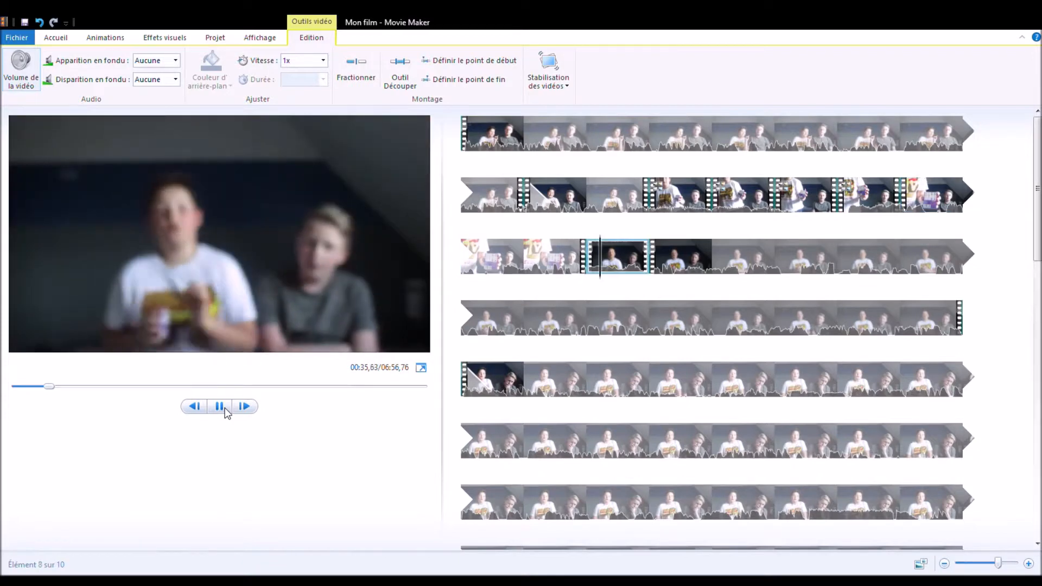
pyautogui.click(225, 408)
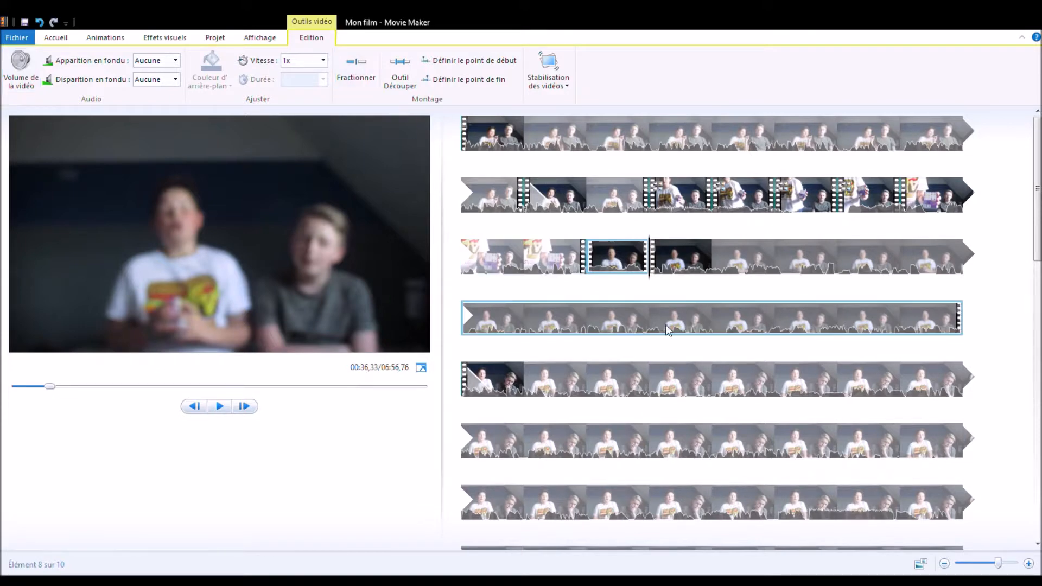
# Step: Set the ninth clip's speed to 2x and play it back from its start
pyautogui.press('l')
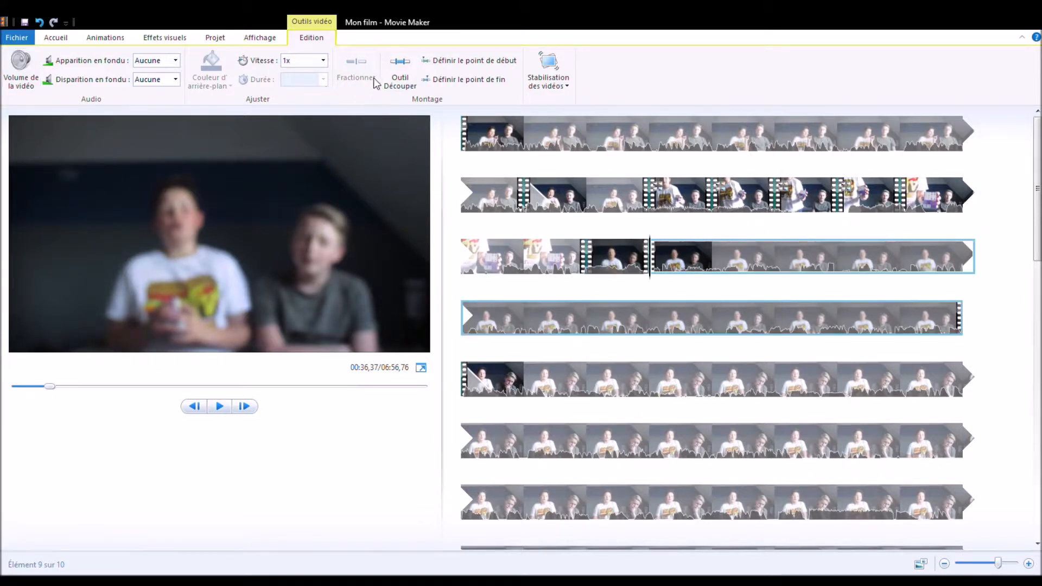
pyautogui.click(324, 62)
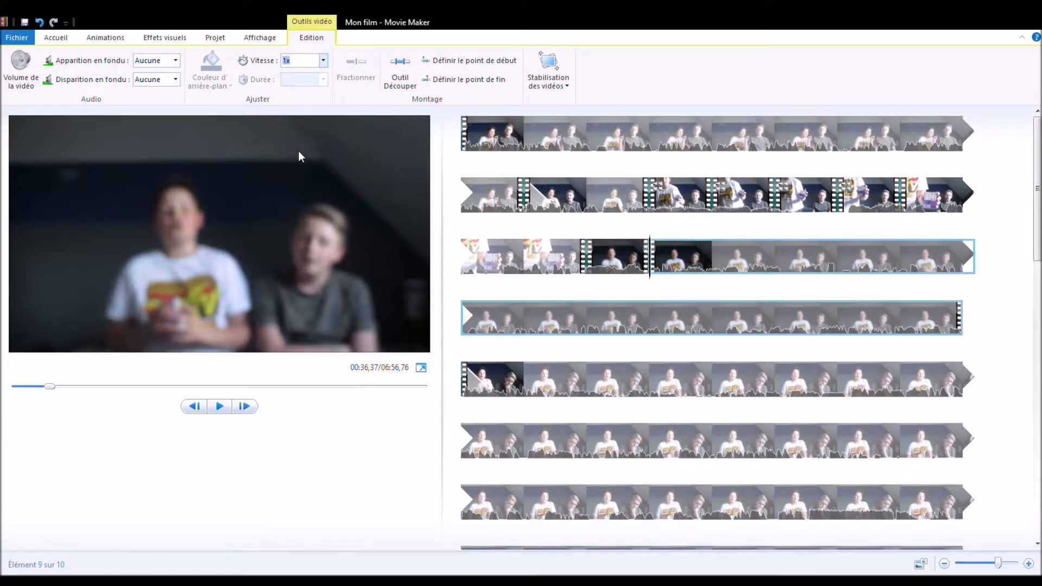
pyautogui.write('2')
pyautogui.press('Return')
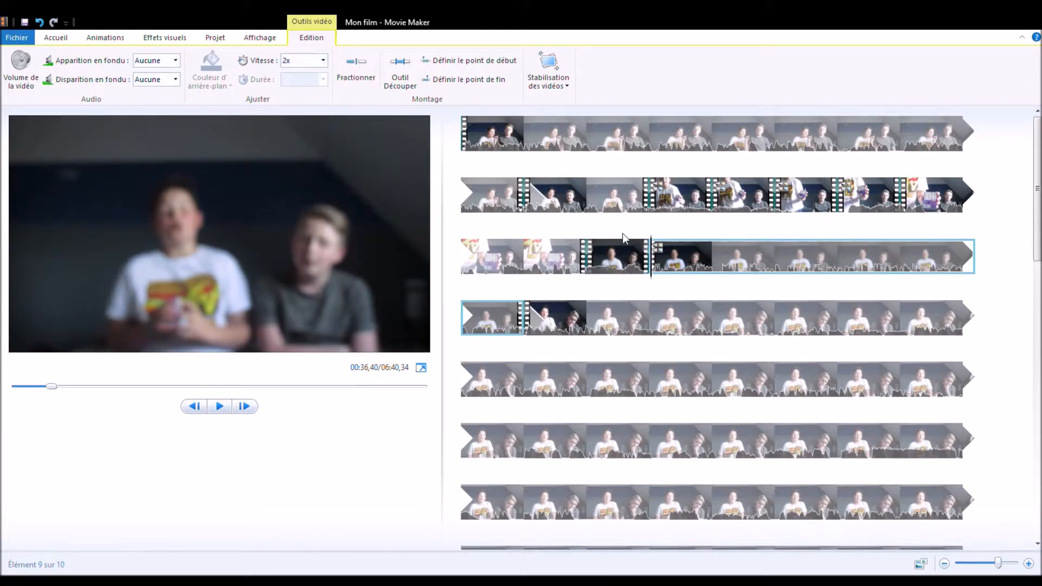
pyautogui.click(219, 406)
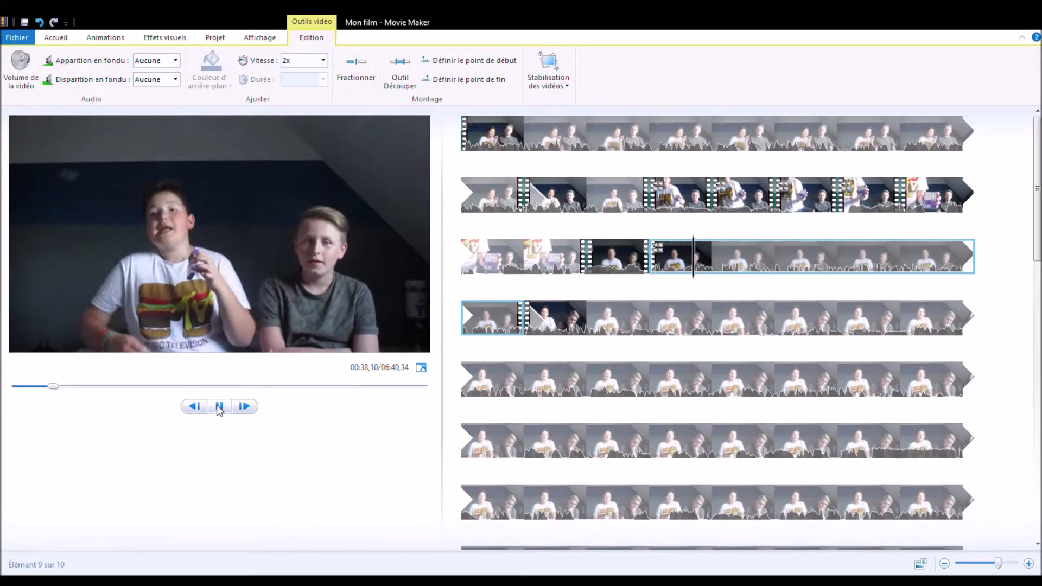
pyautogui.click(218, 406)
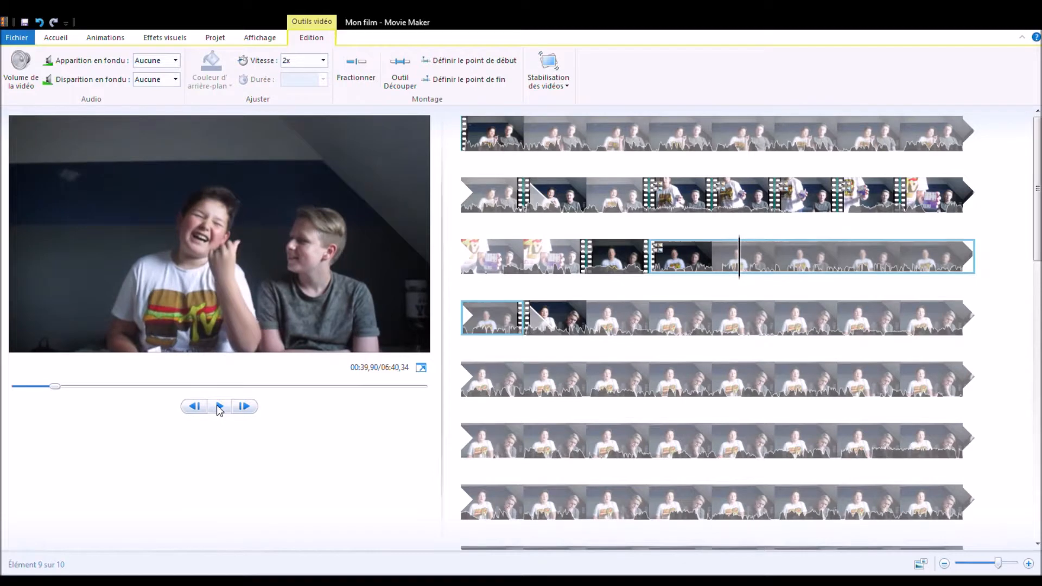
# Step: Try the ninth clip at 4x speed, playing it back, and restore its speed to 1x
pyautogui.click(323, 59)
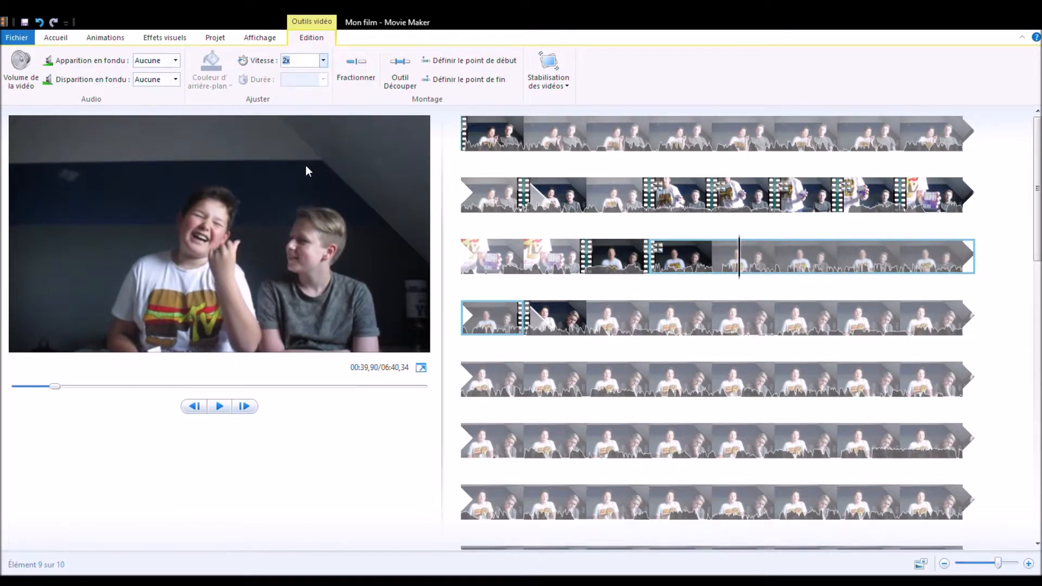
pyautogui.press('Down')
pyautogui.click(220, 406)
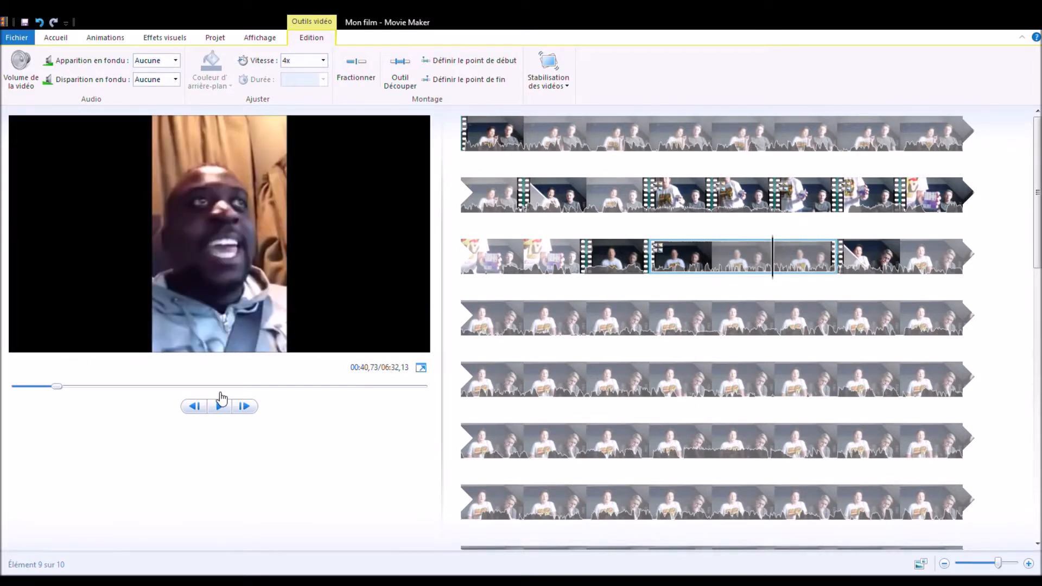
pyautogui.click(220, 407)
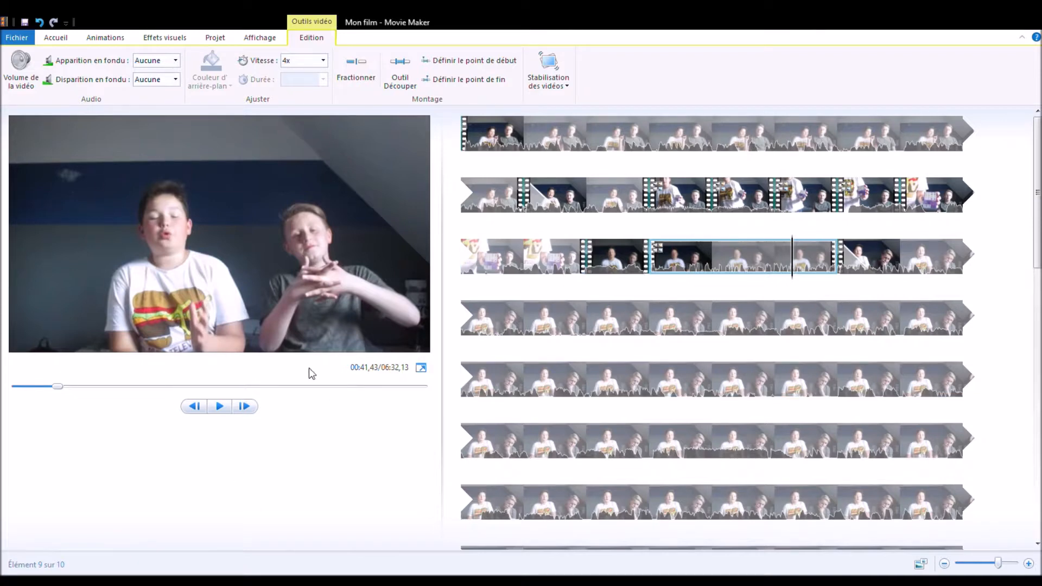
pyautogui.click(714, 258)
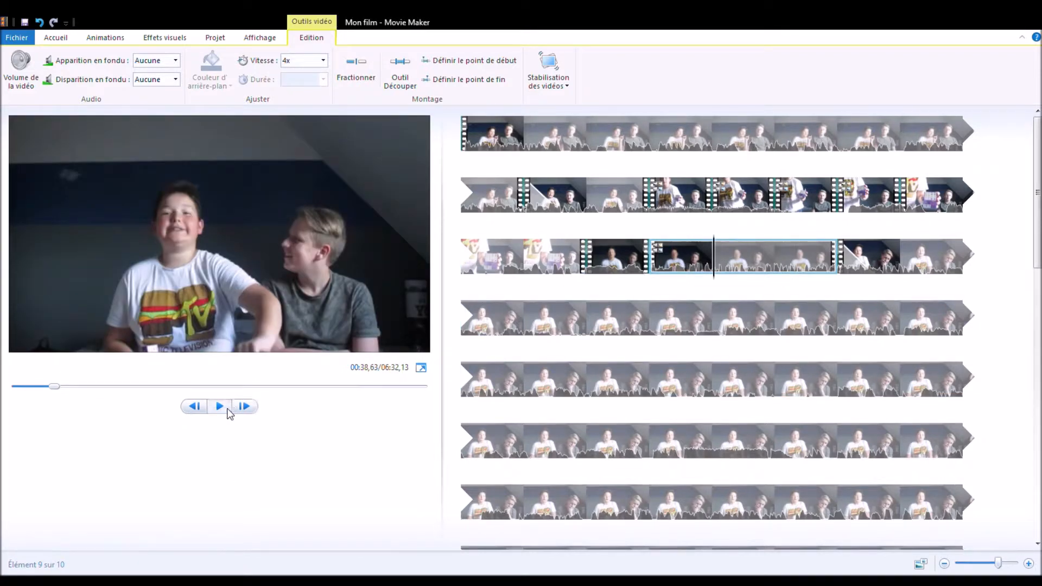
pyautogui.click(228, 412)
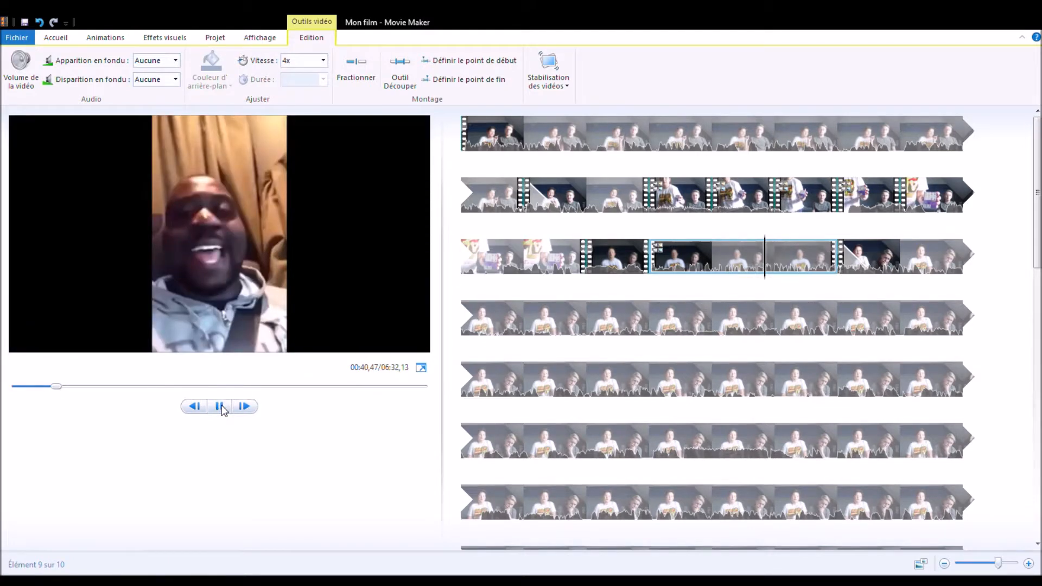
pyautogui.click(219, 407)
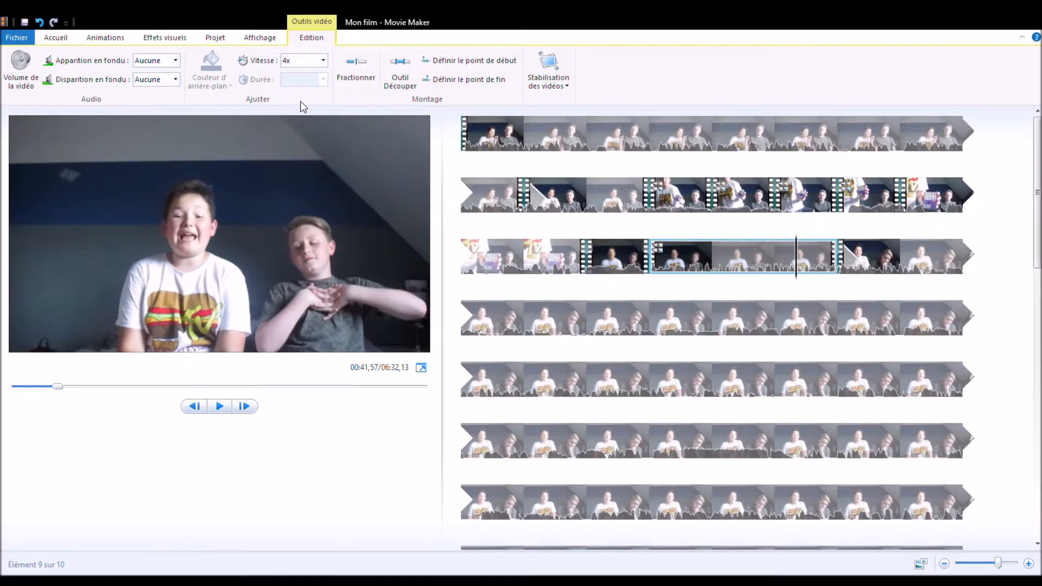
pyautogui.click(312, 62)
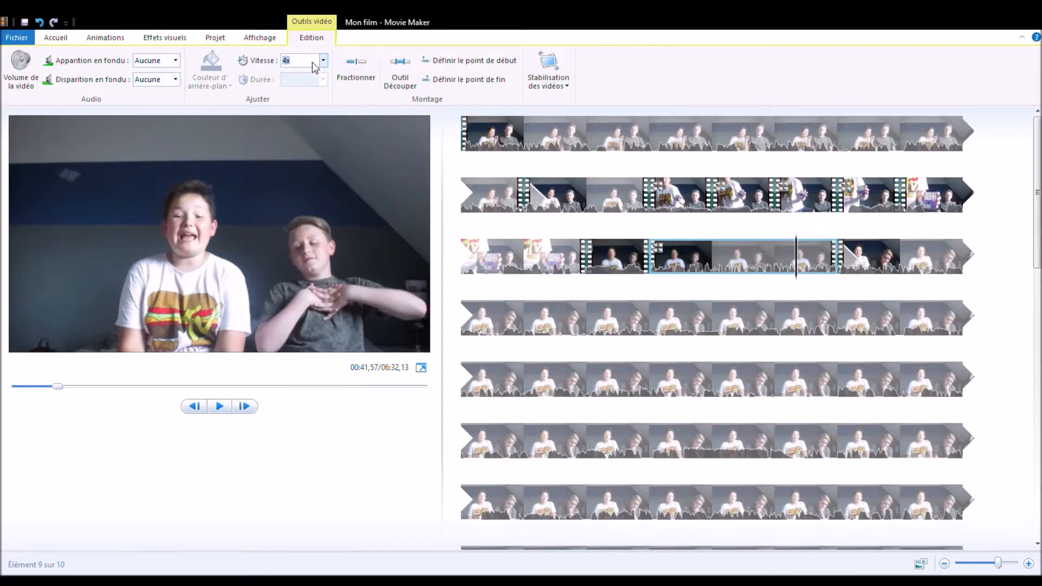
pyautogui.click(306, 109)
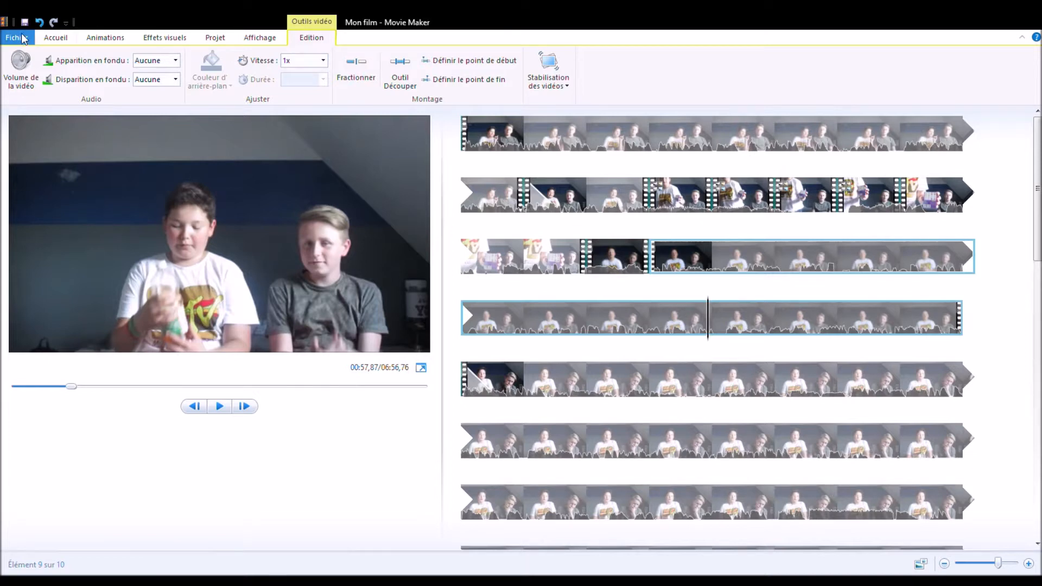
# Step: Add the caption "bonjour" to the ninth clip at 57,83 s and move it above the two people's heads
pyautogui.click(63, 38)
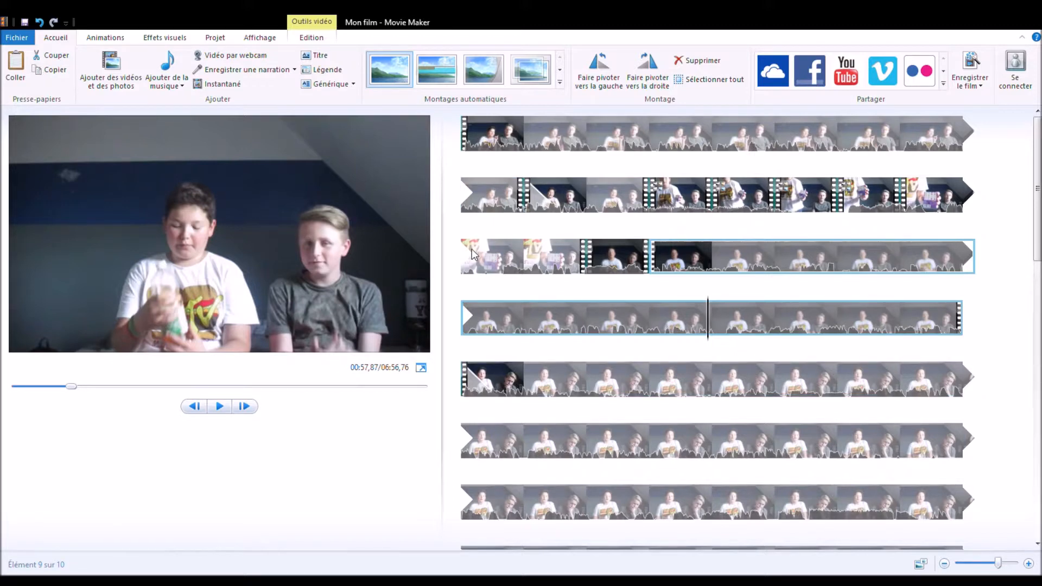
pyautogui.click(337, 76)
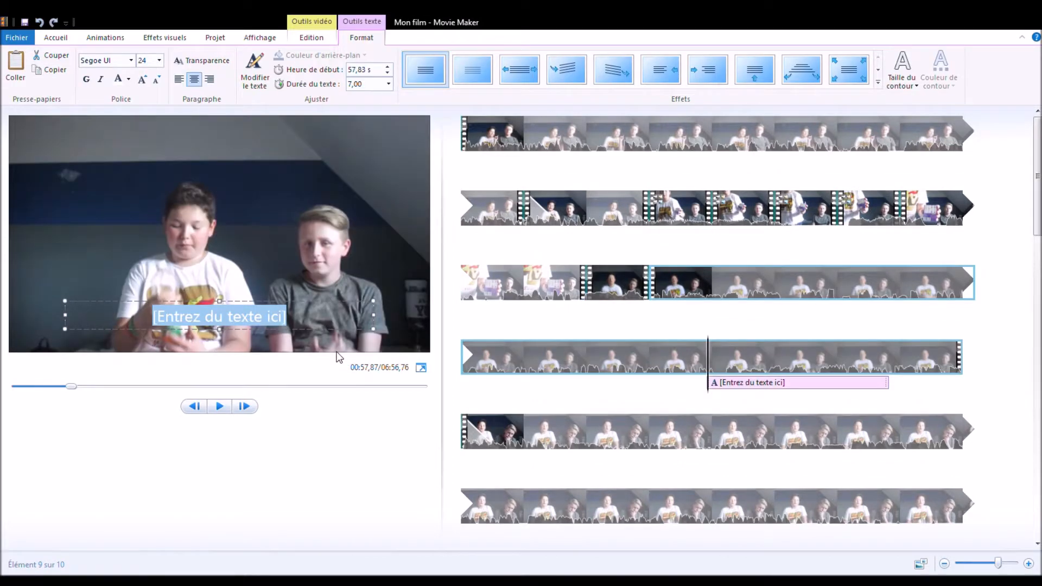
pyautogui.press('BackSpace')
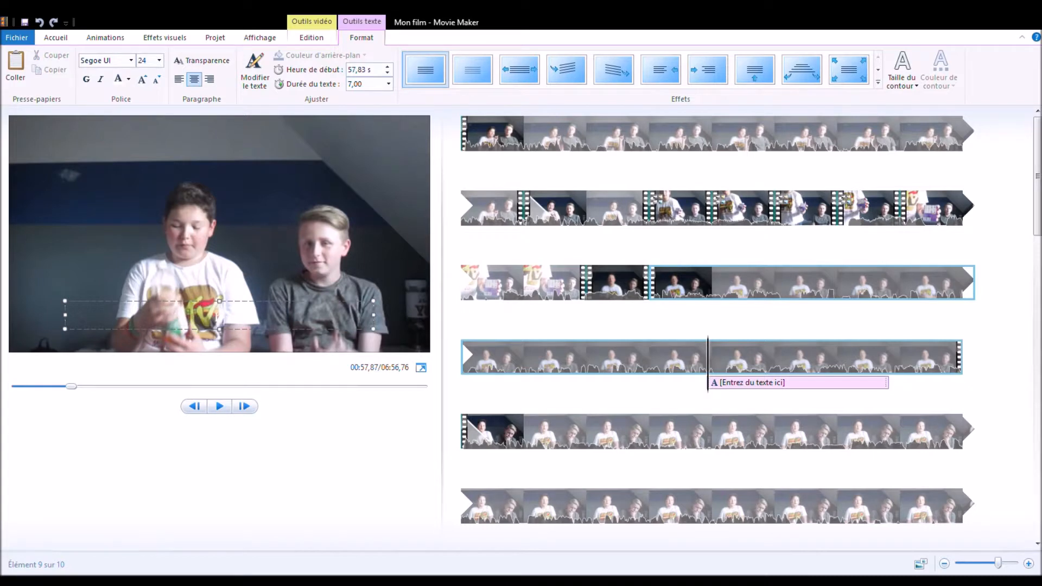
pyautogui.write('bojourn')
pyautogui.moveTo(272, 304); pyautogui.dragTo(242, 151)
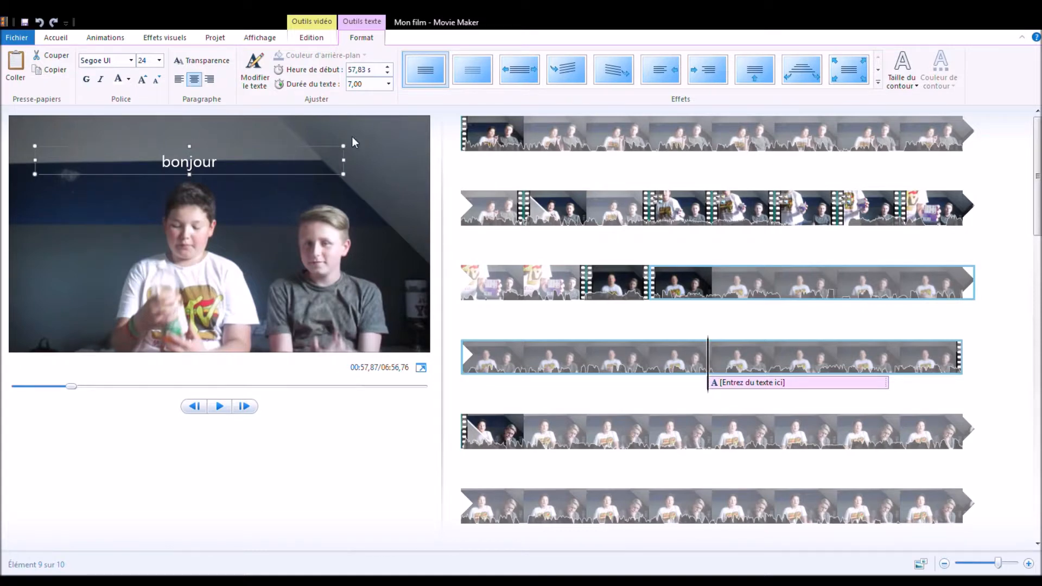
# Step: Set the "bonjour" caption's font to Roland
pyautogui.click(133, 64)
pyautogui.click(115, 271)
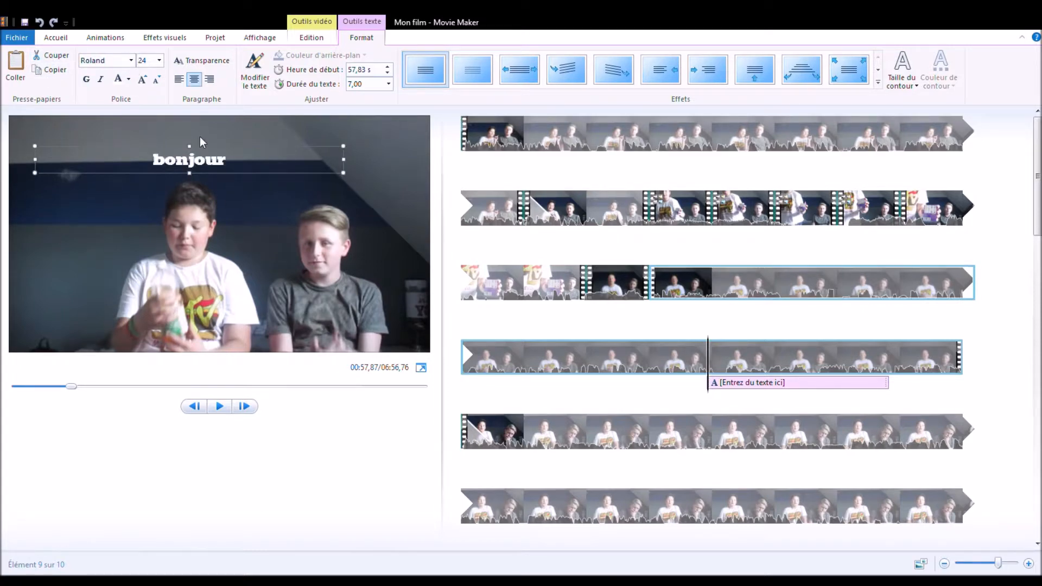
pyautogui.click(131, 61)
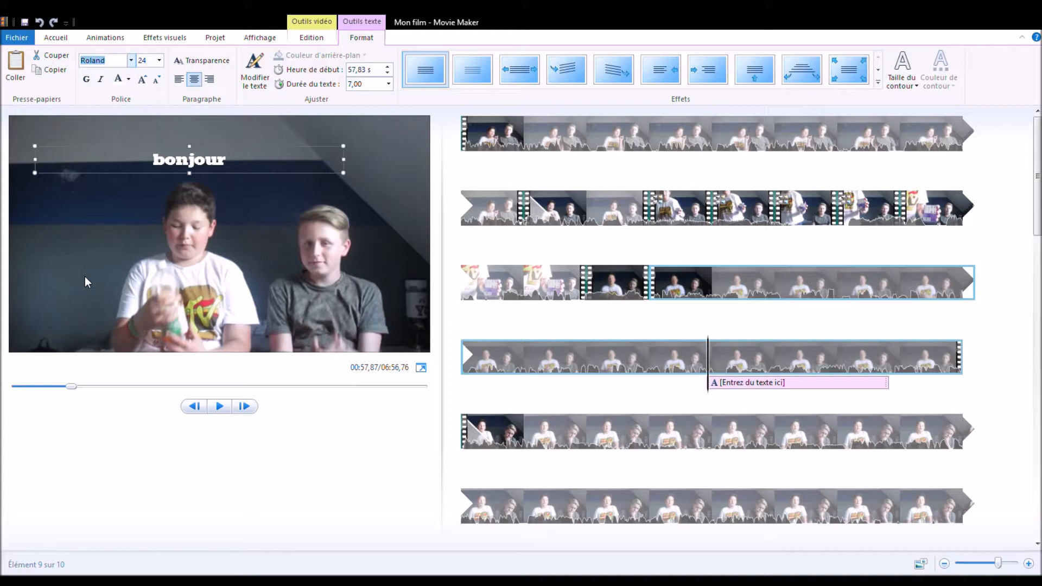
pyautogui.click(239, 295)
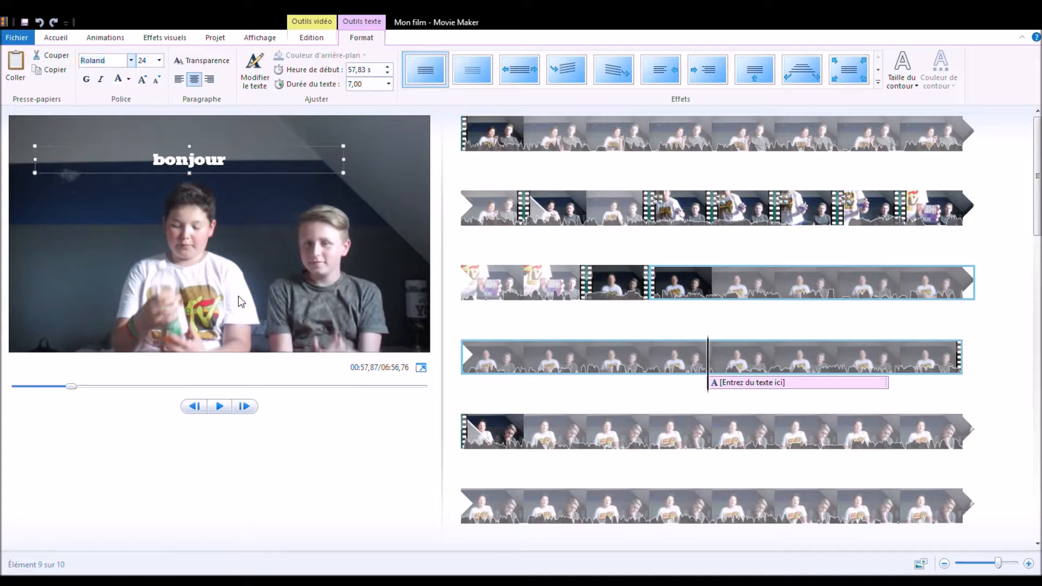
# Step: Enlarge the "bonjour" caption text to size 48
pyautogui.click(144, 81)
pyautogui.click(144, 81)
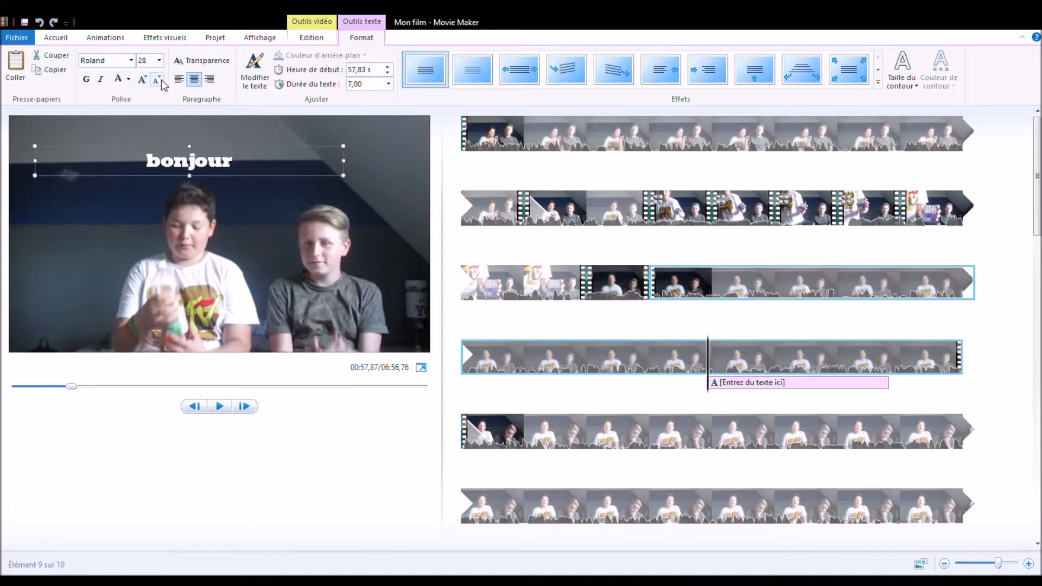
pyautogui.click(158, 80)
pyautogui.click(157, 81)
pyautogui.click(146, 81)
pyautogui.click(147, 80)
pyautogui.click(147, 81)
pyautogui.click(146, 81)
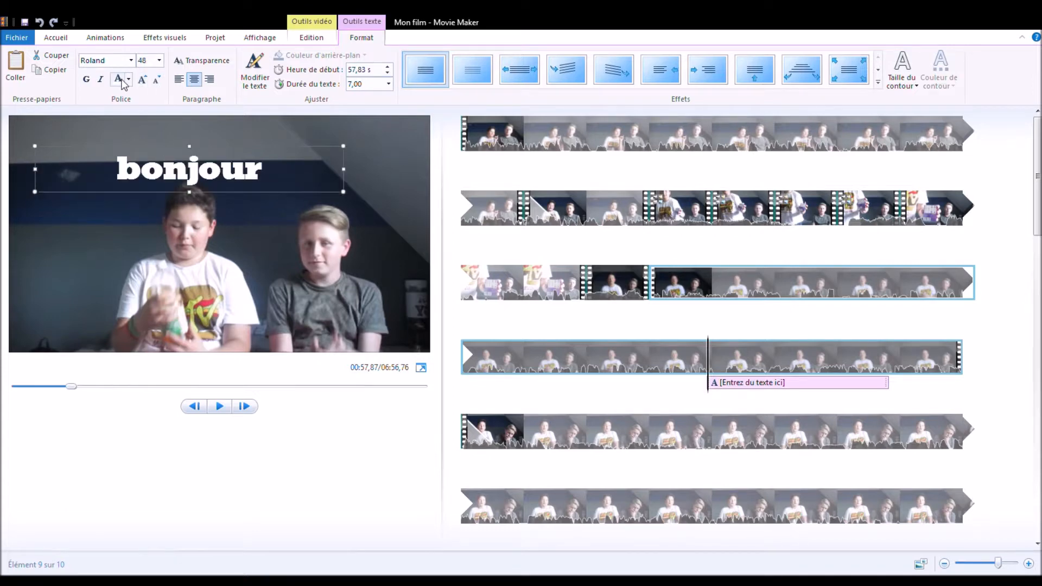
# Step: Colour the "bonjour" caption red and shift it slightly up and to the right in the picture
pyautogui.click(132, 111)
pyautogui.moveTo(269, 154); pyautogui.dragTo(298, 140)
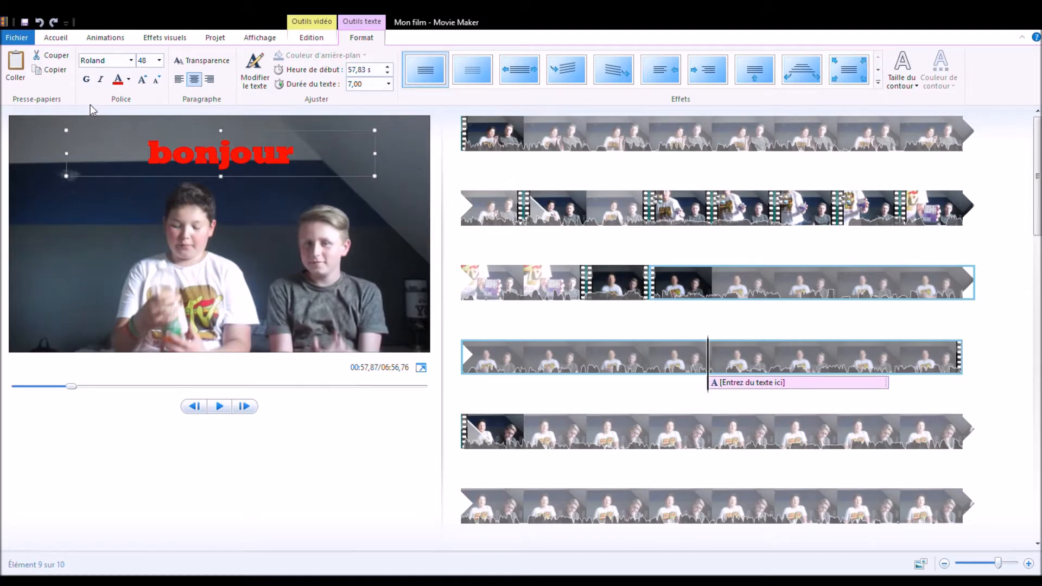
# Step: Give the "bonjour" caption a text outline and colour that outline white
pyautogui.click(912, 86)
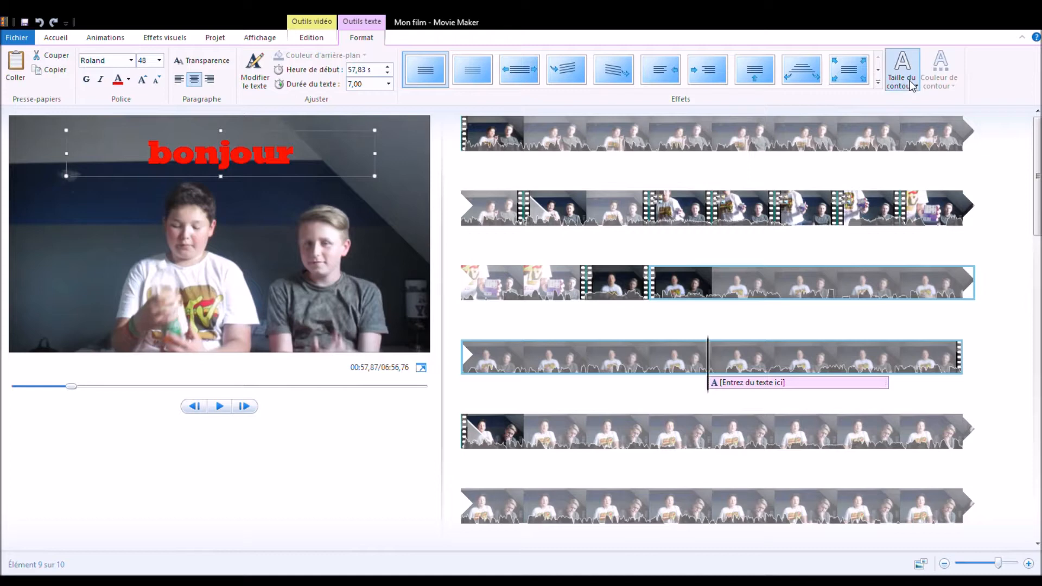
pyautogui.click(936, 185)
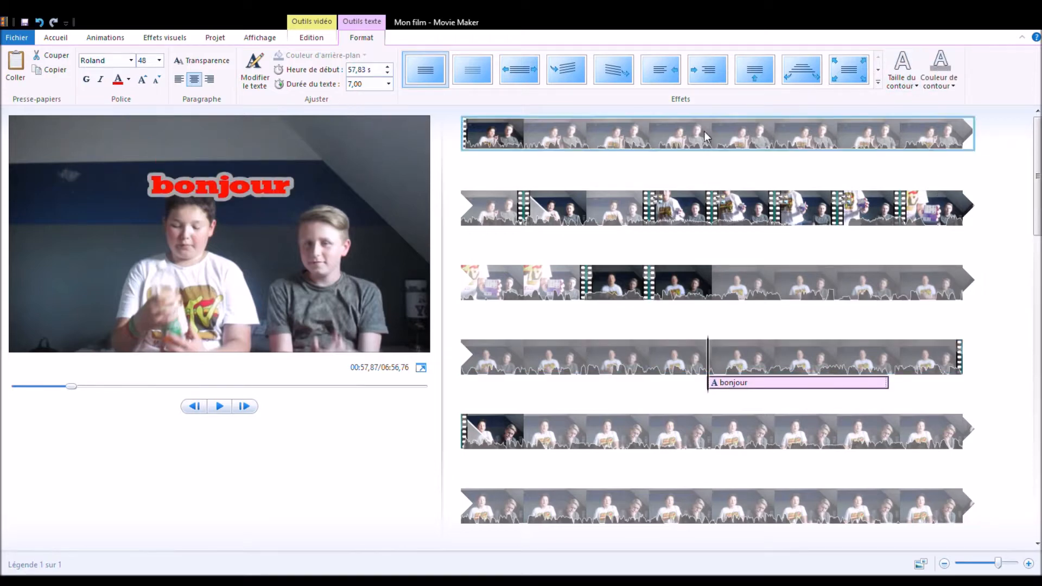
pyautogui.click(953, 86)
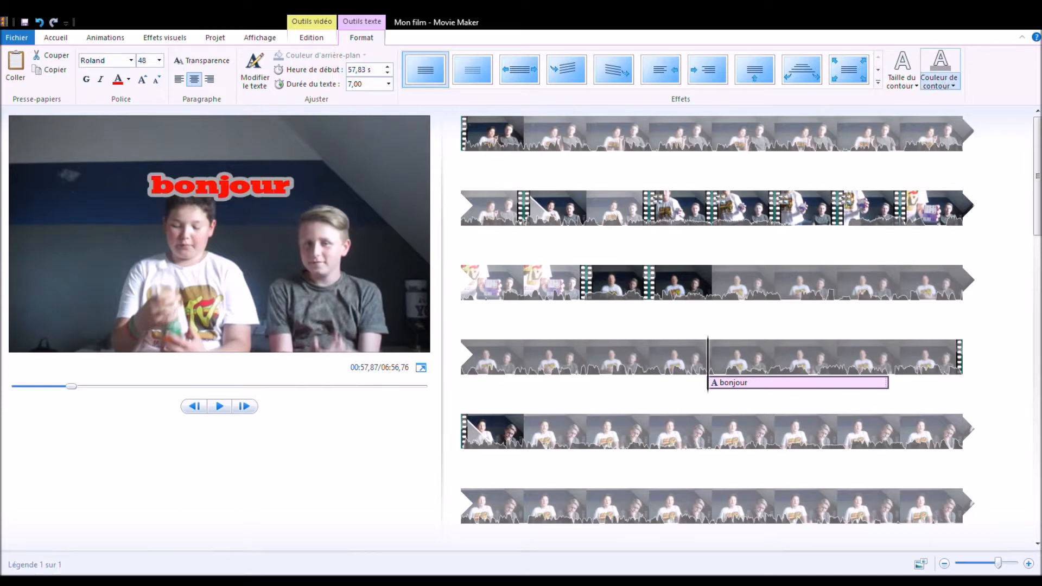
pyautogui.click(991, 109)
pyautogui.click(924, 109)
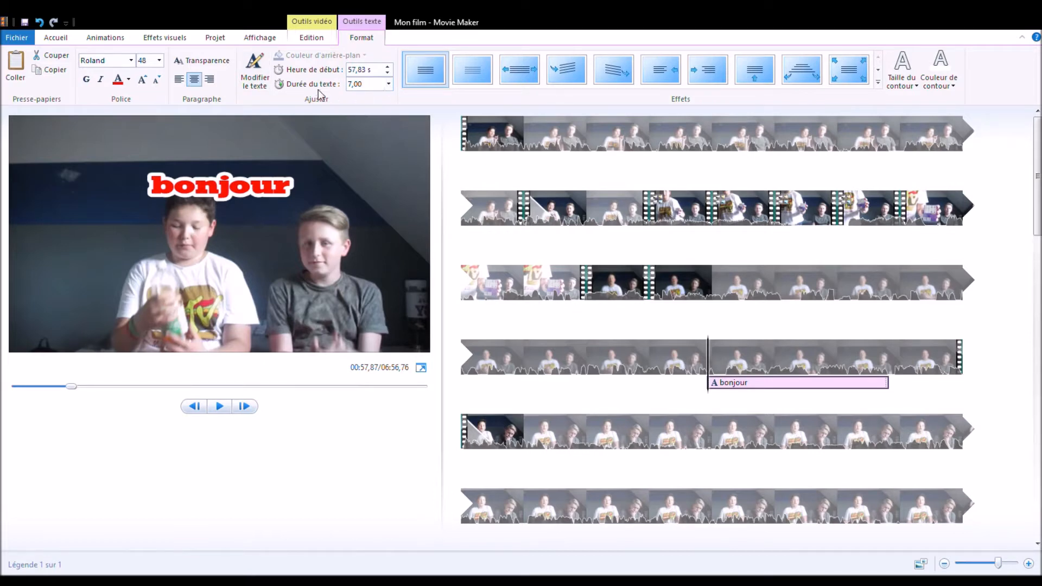
# Step: Set the display duration of the "bonjour" caption to 2,00 seconds
pyautogui.click(389, 84)
pyautogui.write('2')
pyautogui.press('Return')
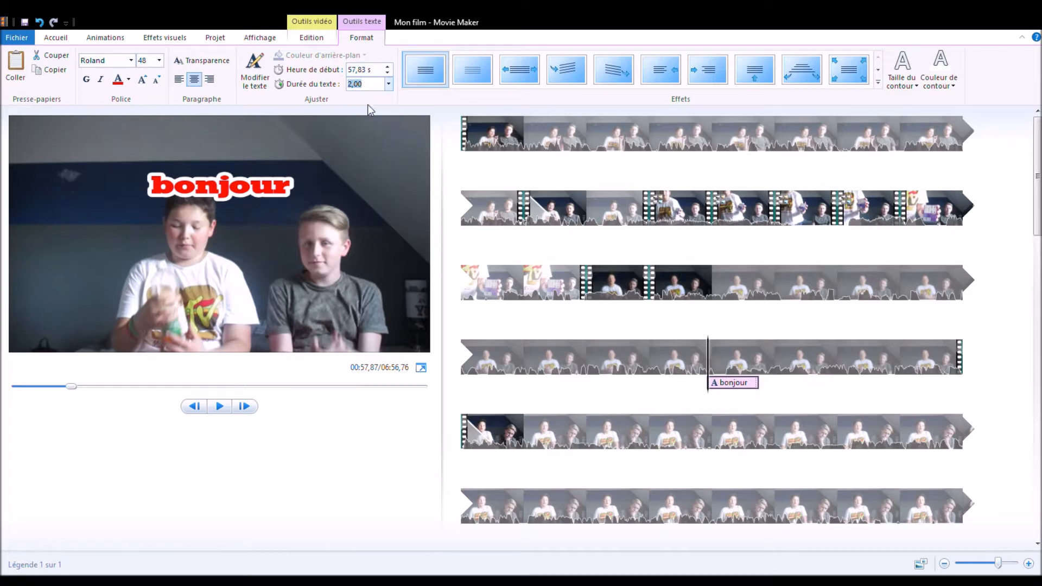
pyautogui.click(243, 418)
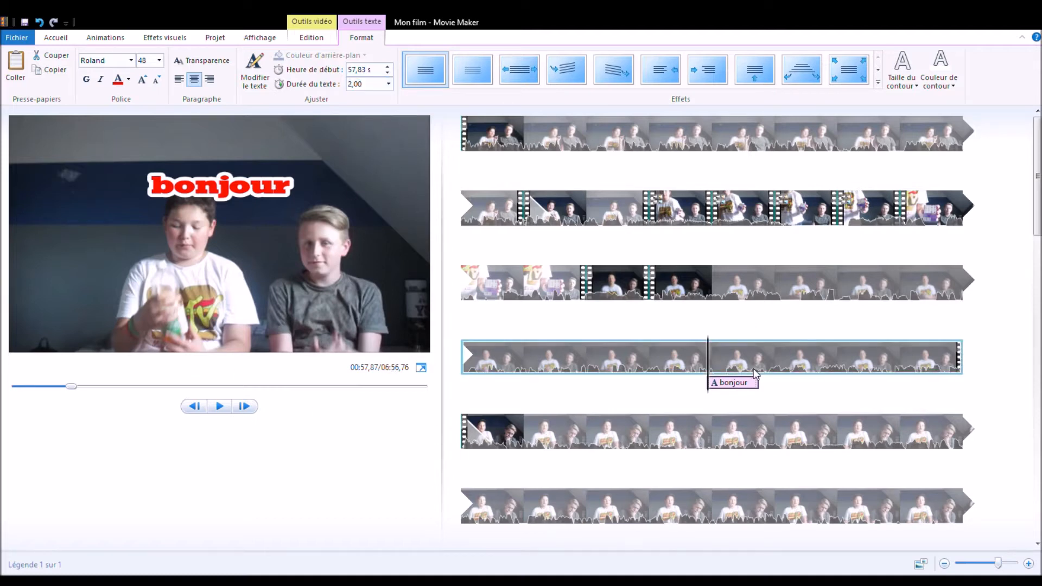
# Step: Play the ninth clip from about 55,67 s through the "bonjour" caption to check its timing and look
pyautogui.click(667, 354)
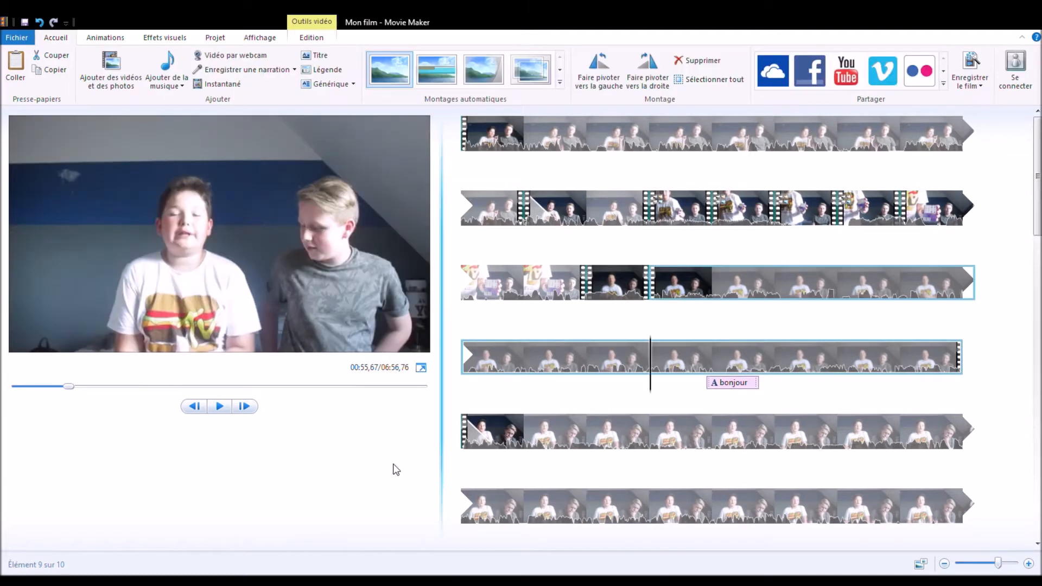
pyautogui.click(220, 406)
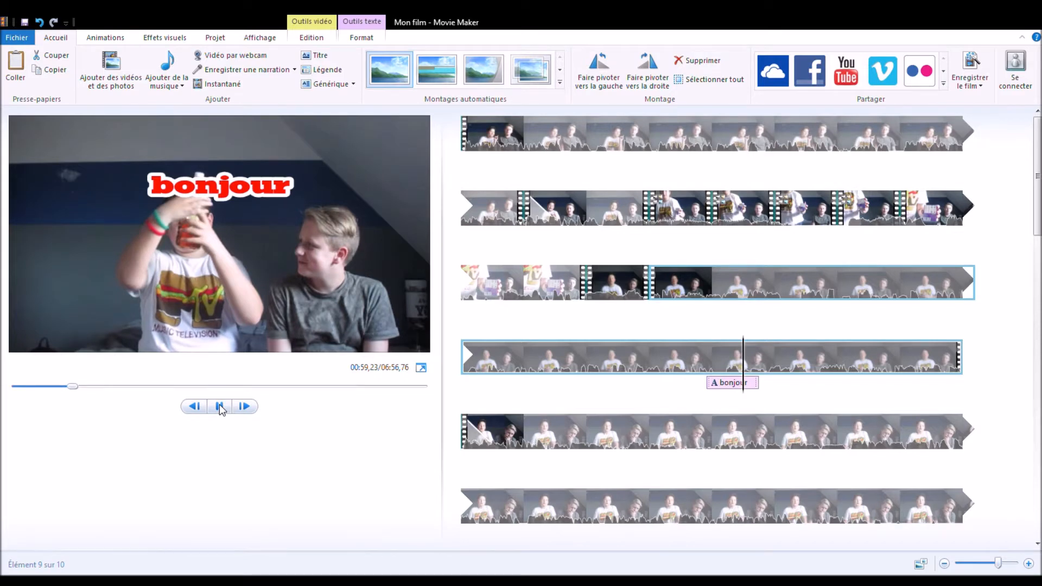
pyautogui.click(220, 407)
# Step: Select the "bonjour" caption and preview text effects on it
pyautogui.click(745, 386)
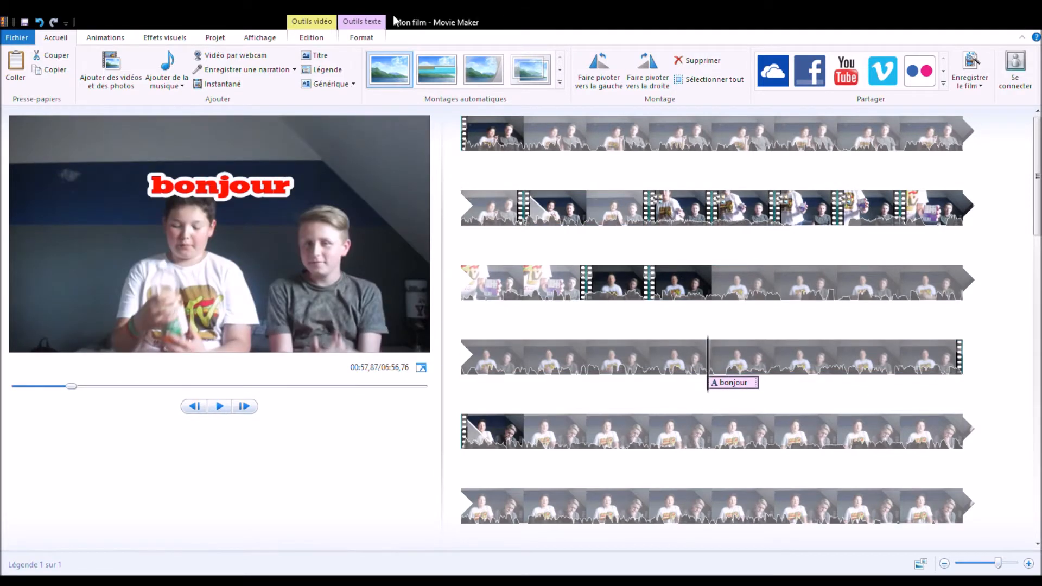
pyautogui.click(359, 38)
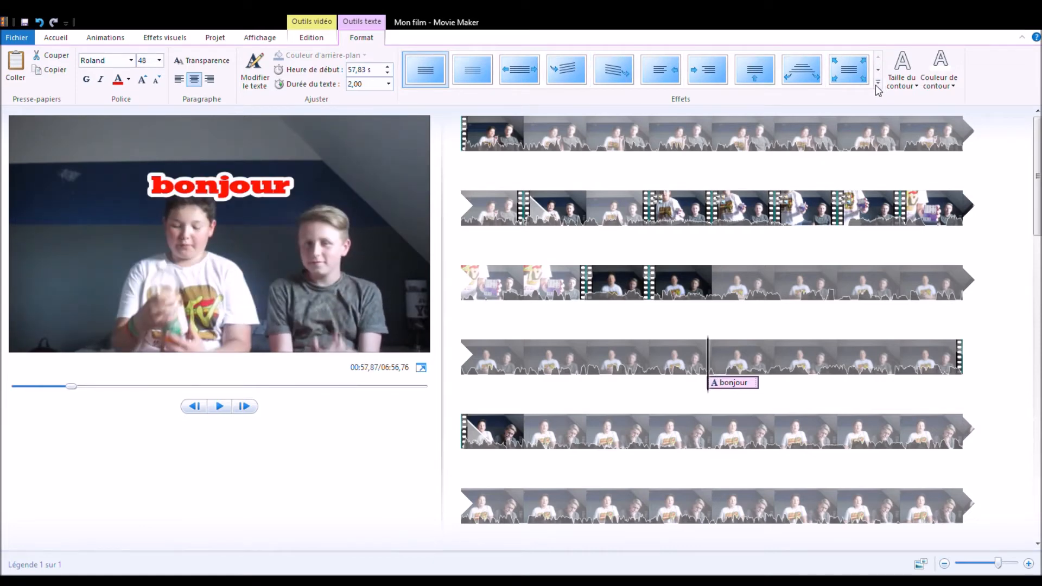
pyautogui.press('space')
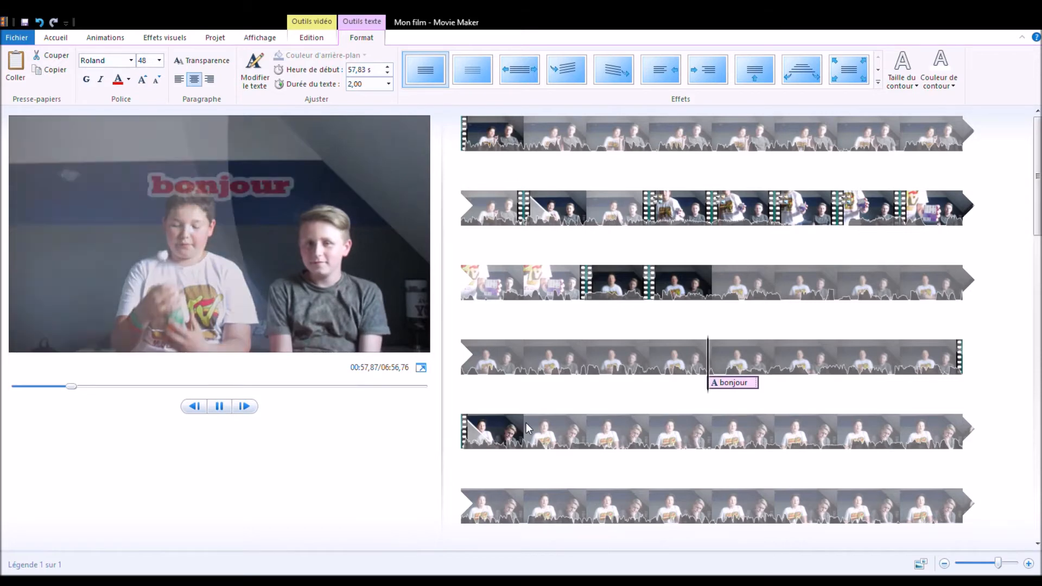
pyautogui.press('space')
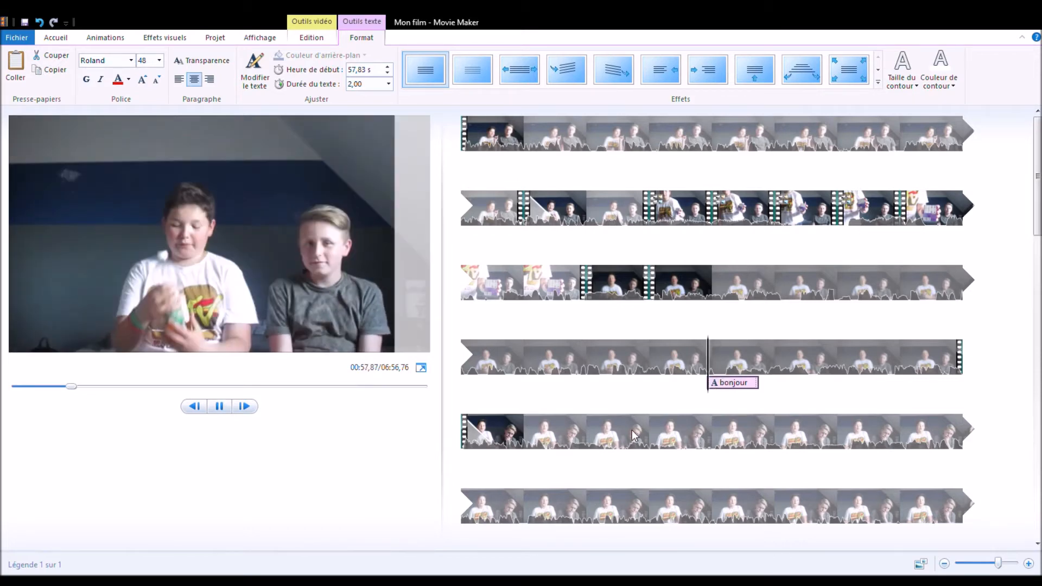
pyautogui.press('space')
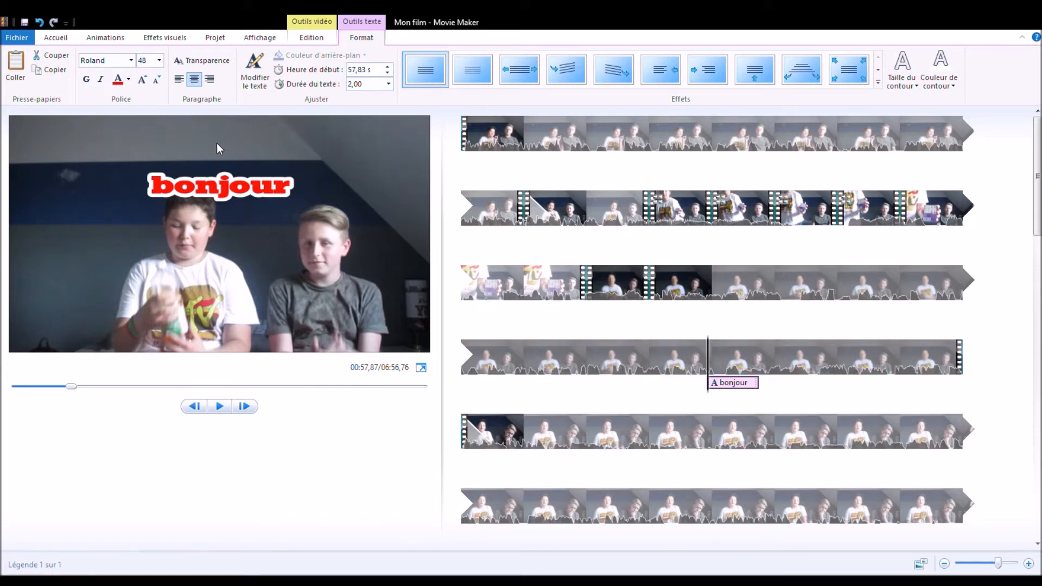
# Step: Move the "bonjour" caption earlier on the timeline so it starts at about 39,43 s, near the beginning of the ninth clip
pyautogui.click(63, 40)
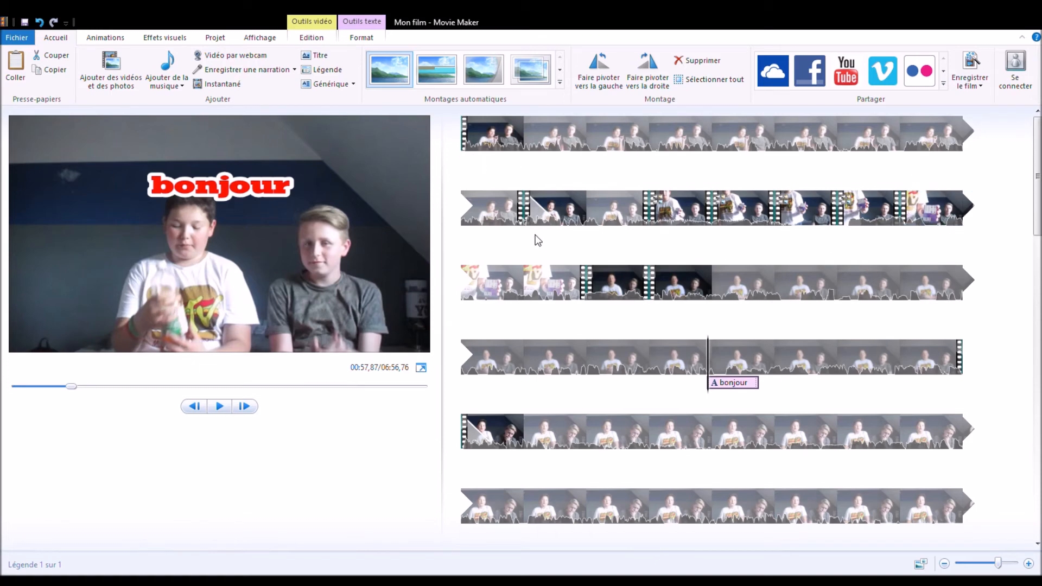
pyautogui.moveTo(682, 395); pyautogui.dragTo(682, 317)
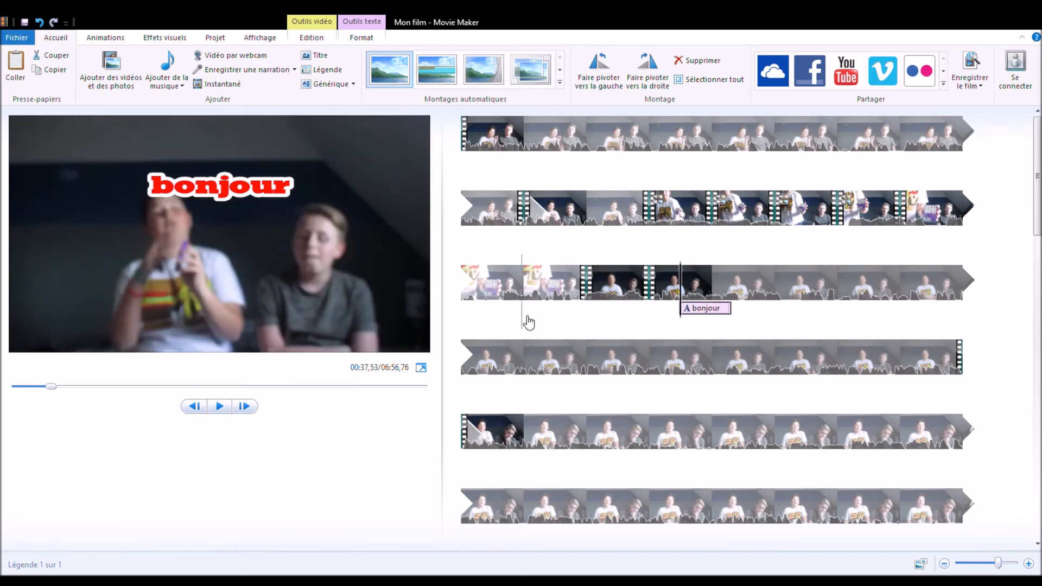
pyautogui.moveTo(528, 322); pyautogui.dragTo(529, 320)
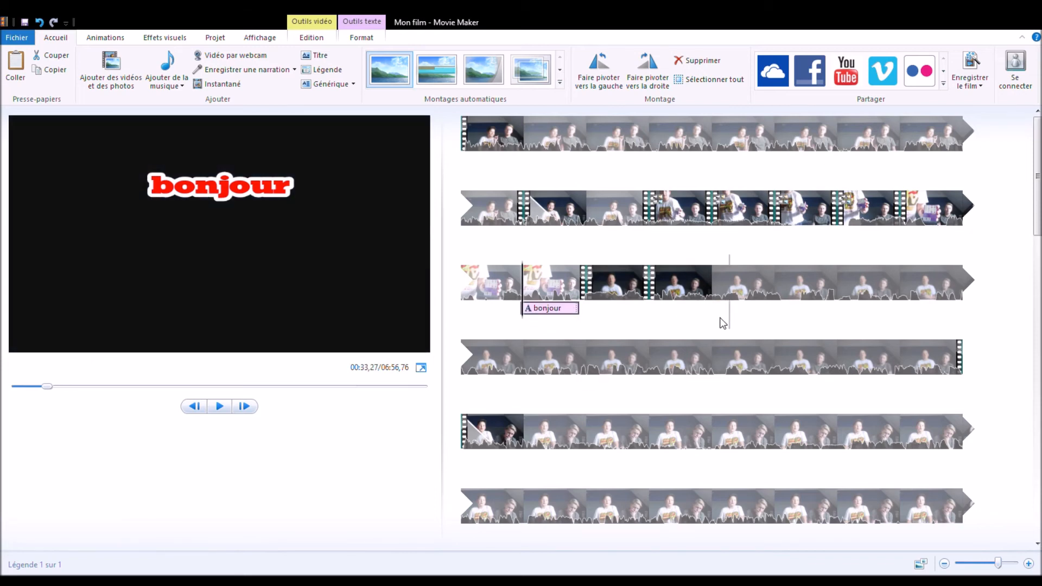
pyautogui.moveTo(723, 323); pyautogui.dragTo(724, 324)
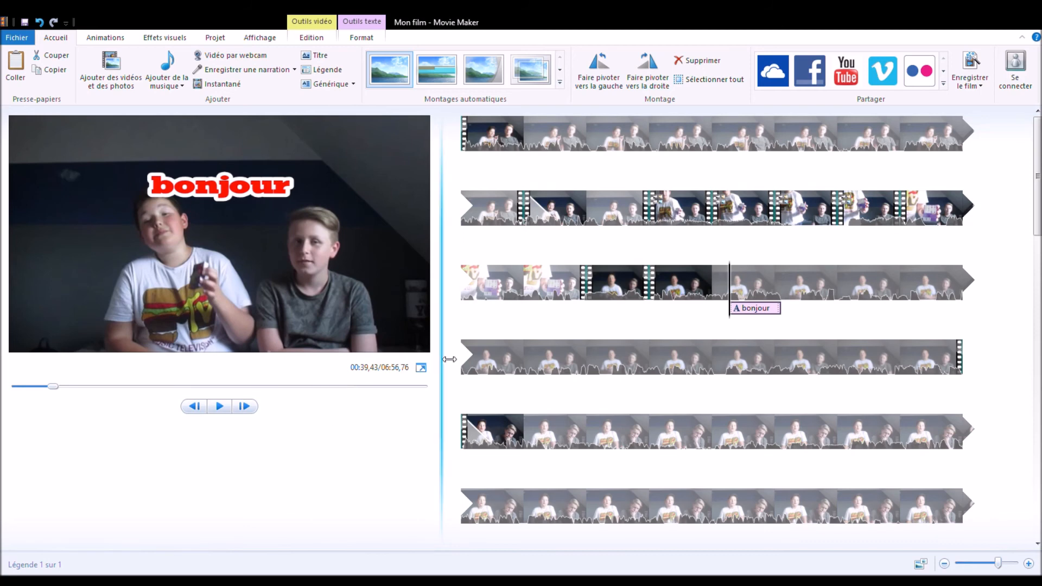